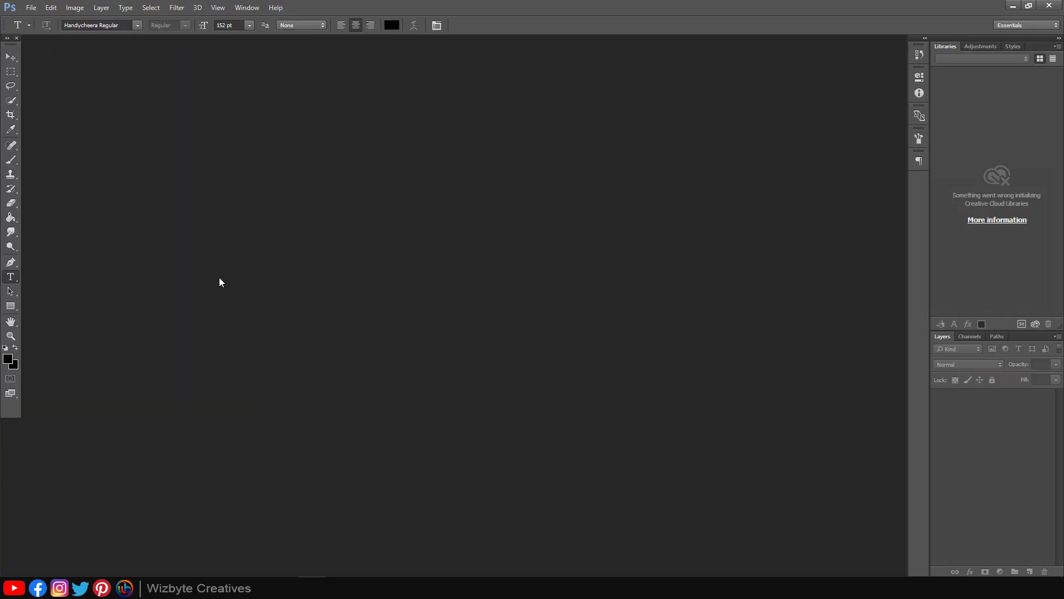
Step: Create a 1920 × 1080 px, 300 ppi RGB document with white background contents and unlock its background layer
{"action": "key", "text": "ctrl+n"}
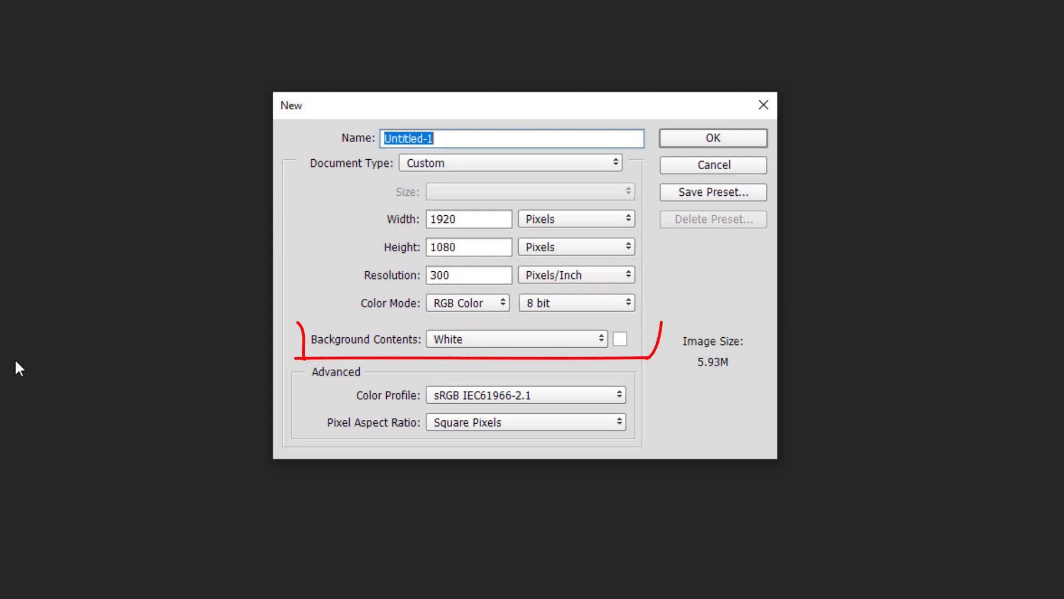
{"action": "left_click", "coordinate": [710, 140]}
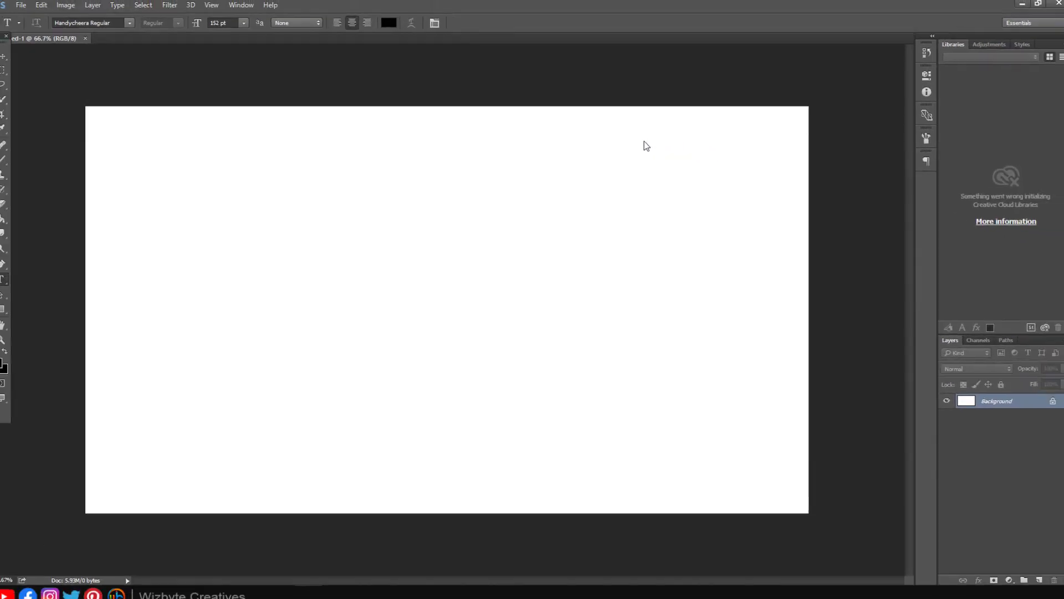
{"action": "left_click", "coordinate": [1053, 400]}
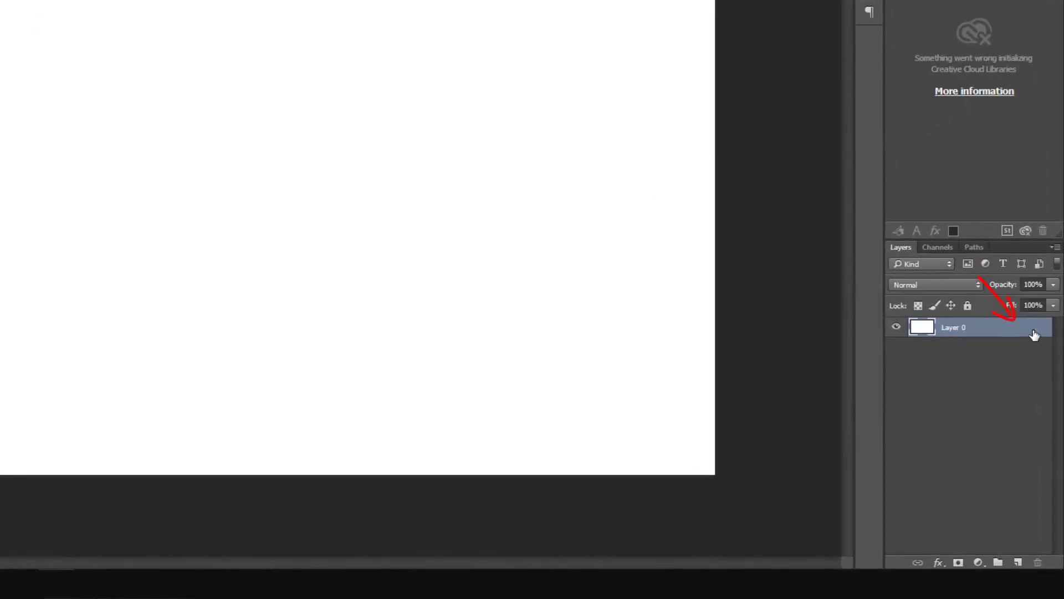
Step: Apply a radial Gradient Overlay to the unlocked layer, recoloring the gradient's white stop to dark navy 0b0e23
{"action": "double_click", "coordinate": [1008, 333]}
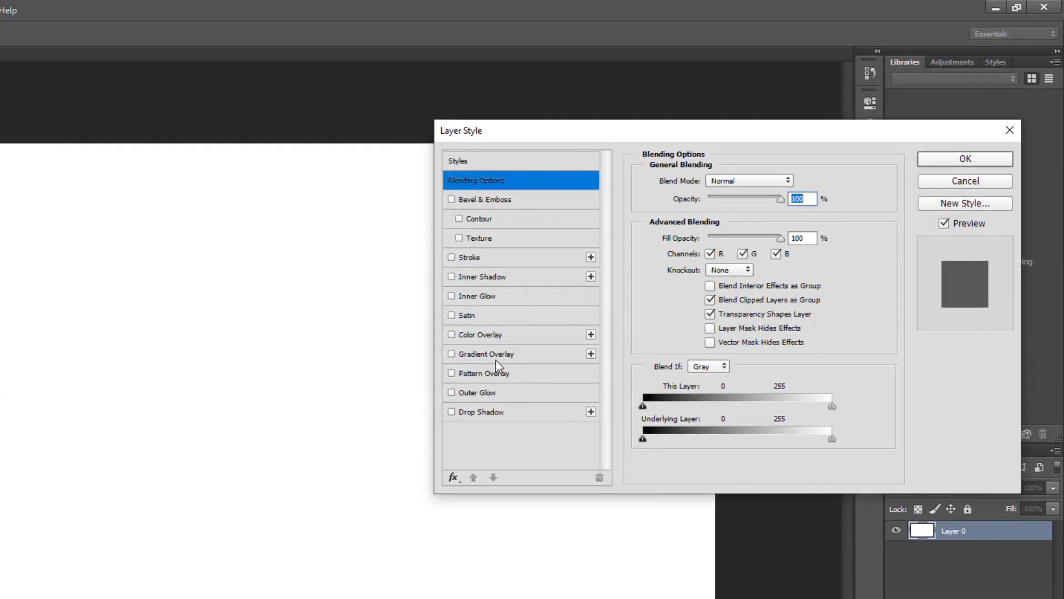
{"action": "left_click", "coordinate": [494, 351]}
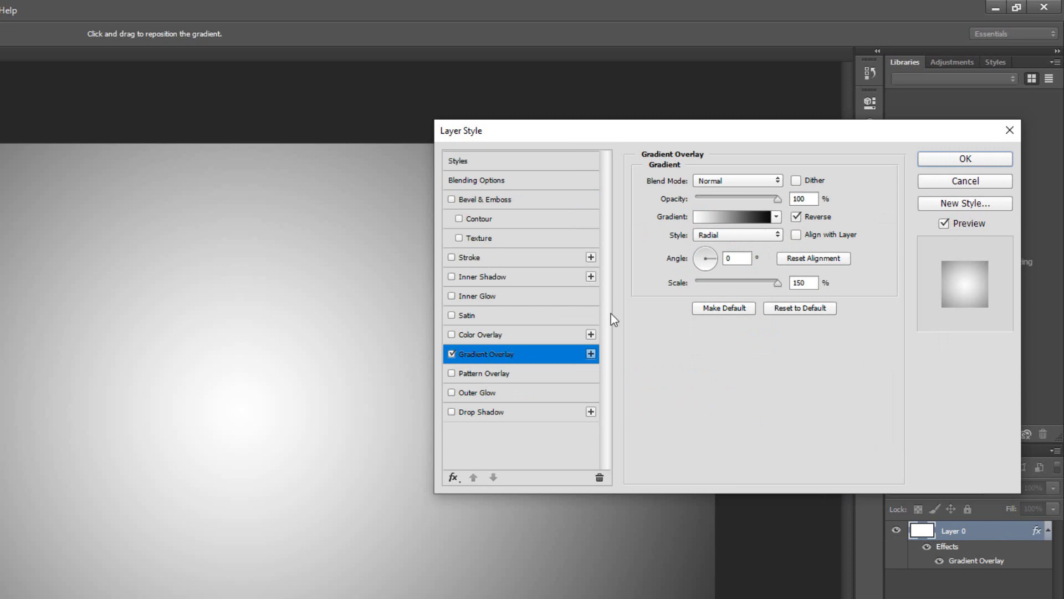
{"action": "left_click", "coordinate": [731, 219]}
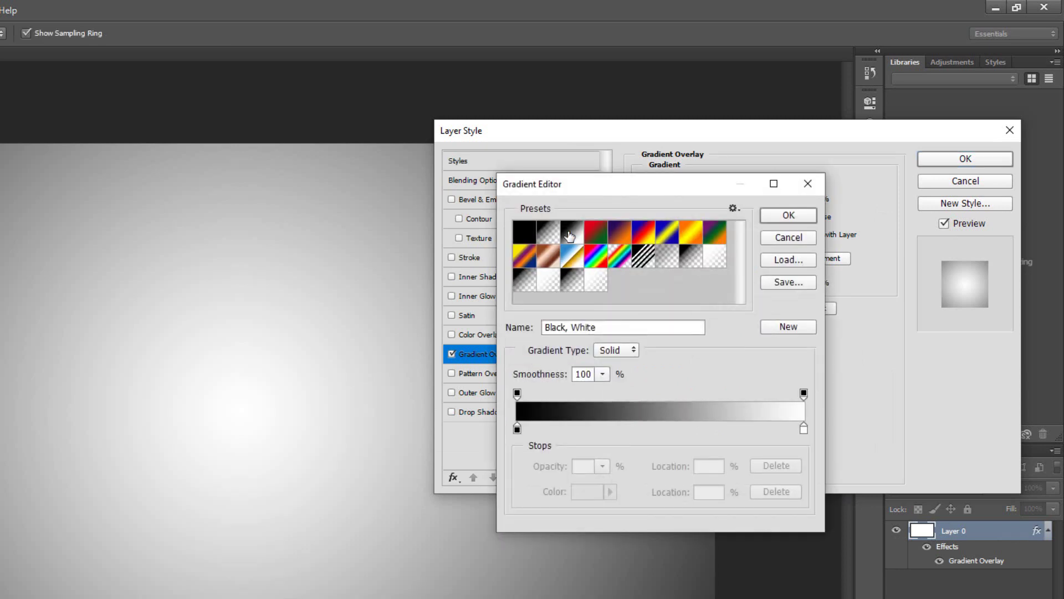
{"action": "left_click", "coordinate": [803, 429]}
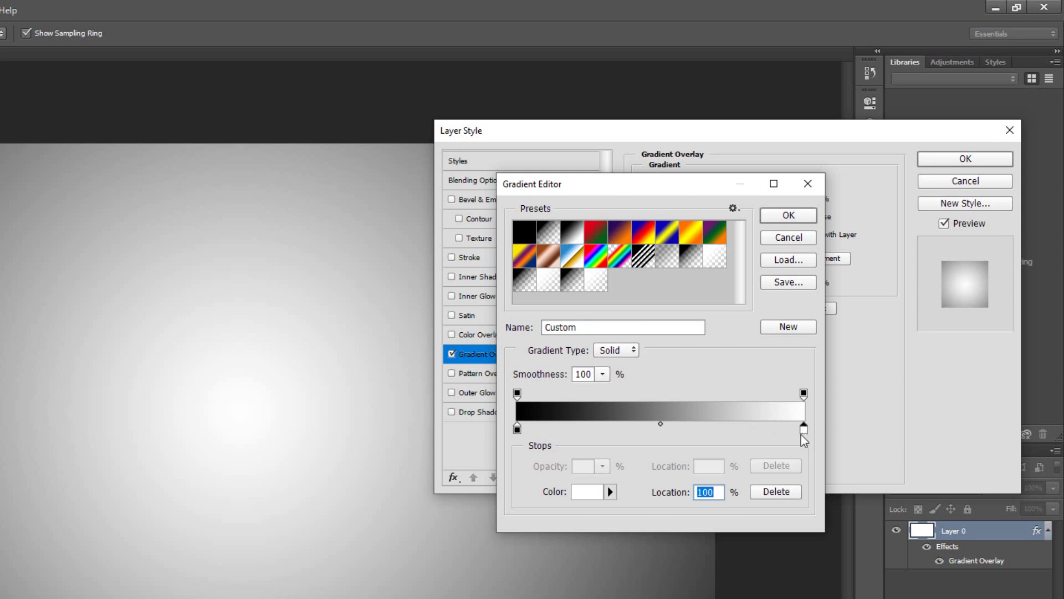
{"action": "left_click", "coordinate": [586, 493]}
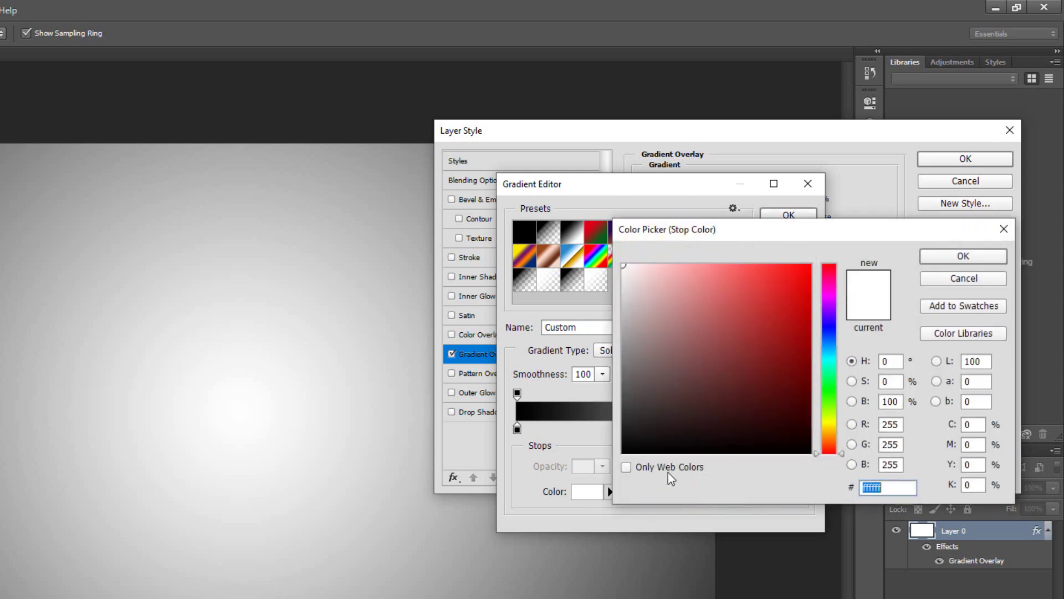
{"action": "type", "text": "ff0000"}
{"action": "left_click_drag", "start_coordinate": [825, 351], "coordinate": [831, 332]}
{"action": "left_click", "coordinate": [748, 432]}
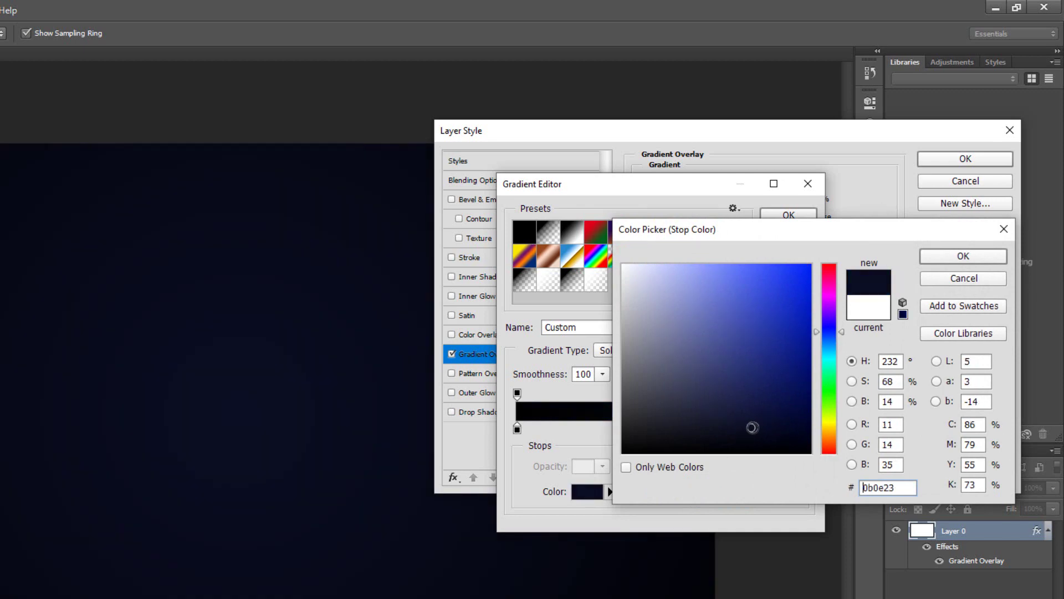
{"action": "left_click", "coordinate": [942, 256]}
{"action": "left_click", "coordinate": [788, 216]}
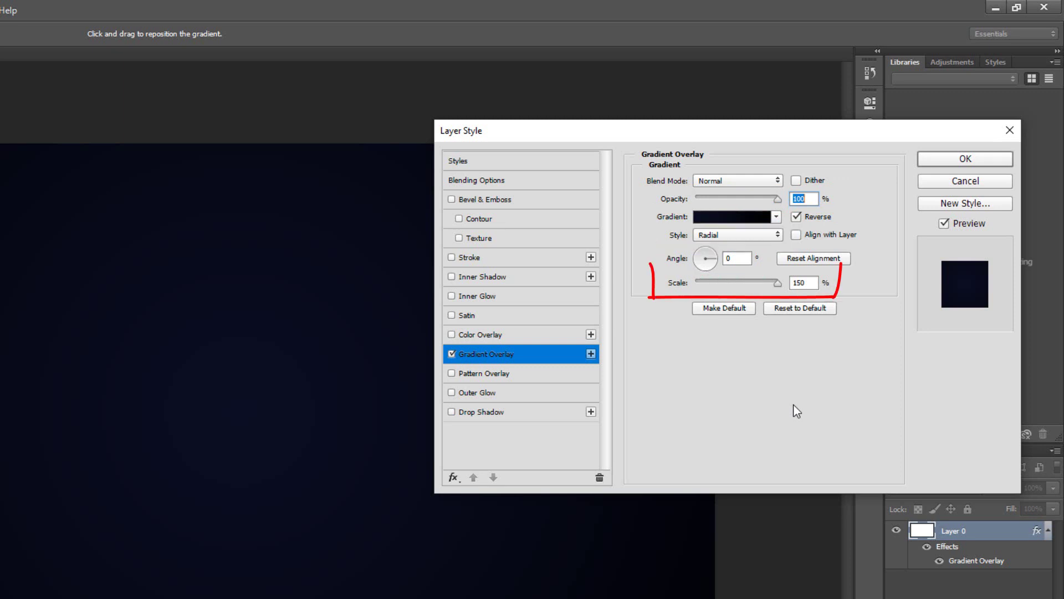
{"action": "left_click", "coordinate": [939, 158]}
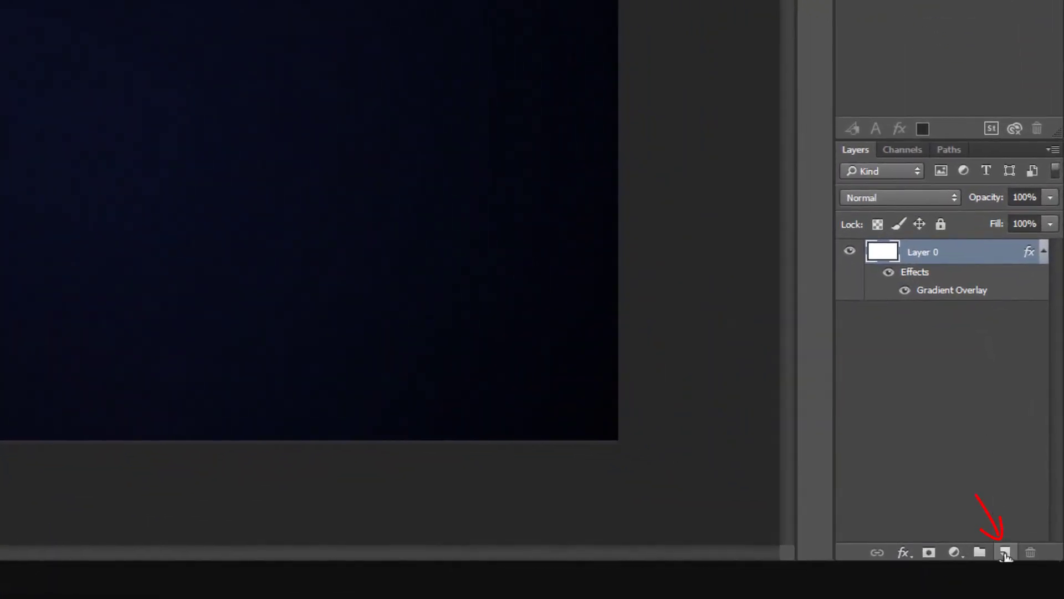
Step: Add a new layer and set up the Brush tool with the 1421 paint-stroke tip at 800 px
{"action": "left_click", "coordinate": [1005, 552]}
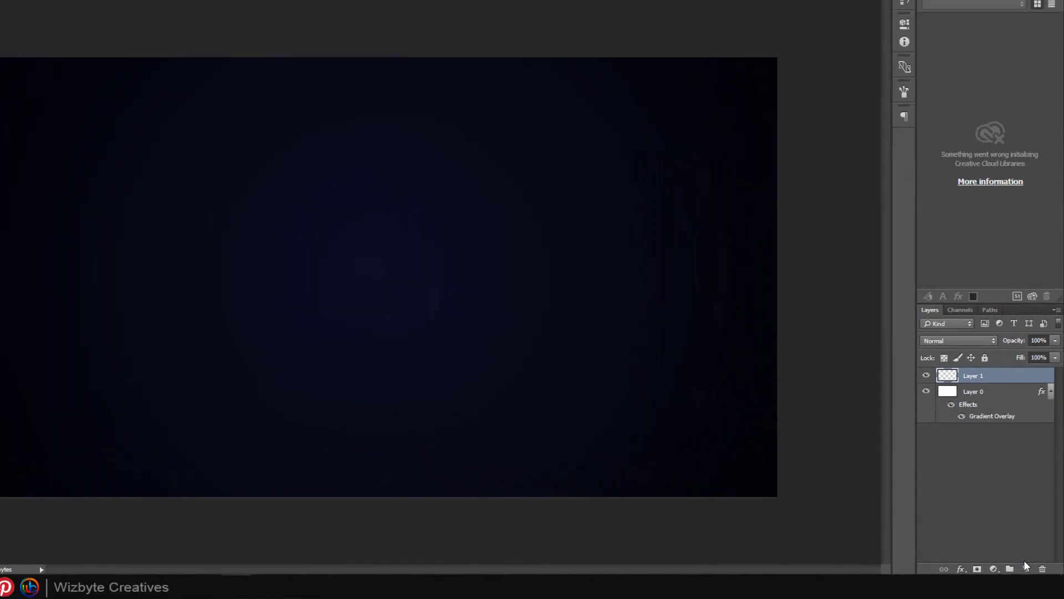
{"action": "key", "text": "t"}
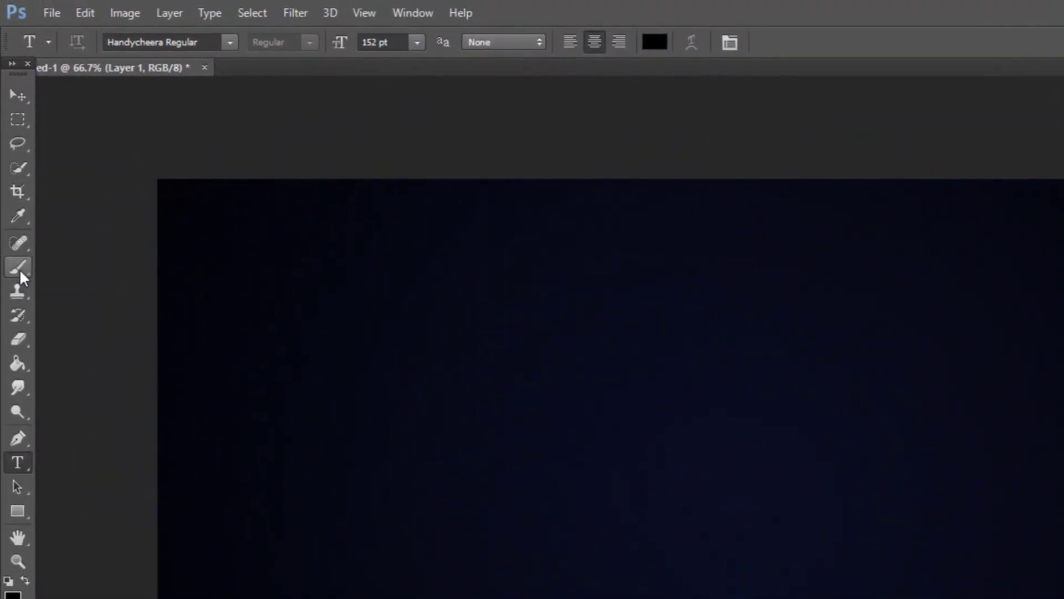
{"action": "left_click", "coordinate": [12, 190]}
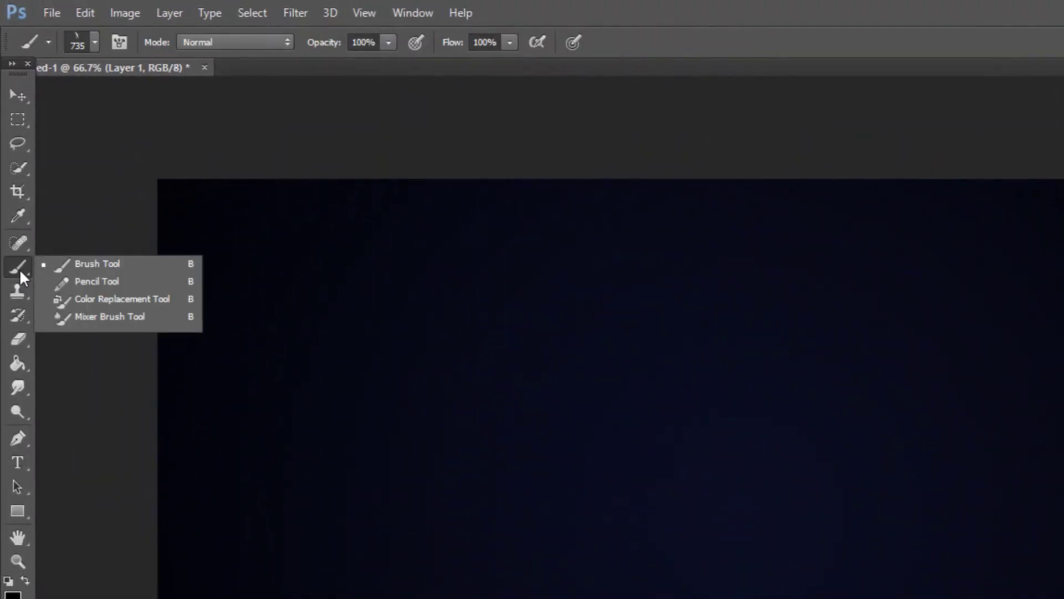
{"action": "left_click", "coordinate": [102, 263]}
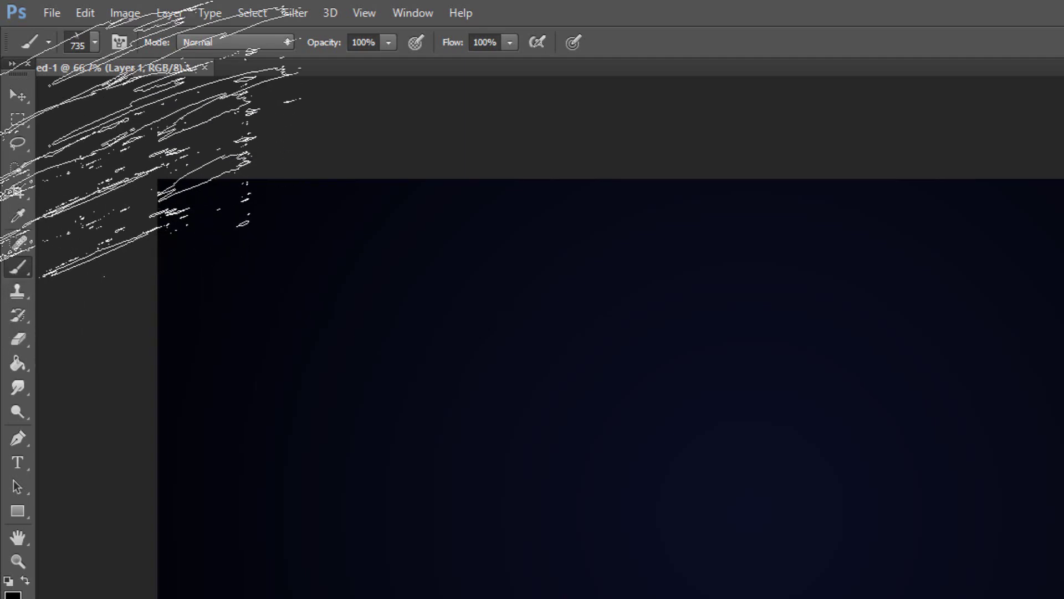
{"action": "left_click", "coordinate": [96, 44]}
{"action": "left_click", "coordinate": [188, 474]}
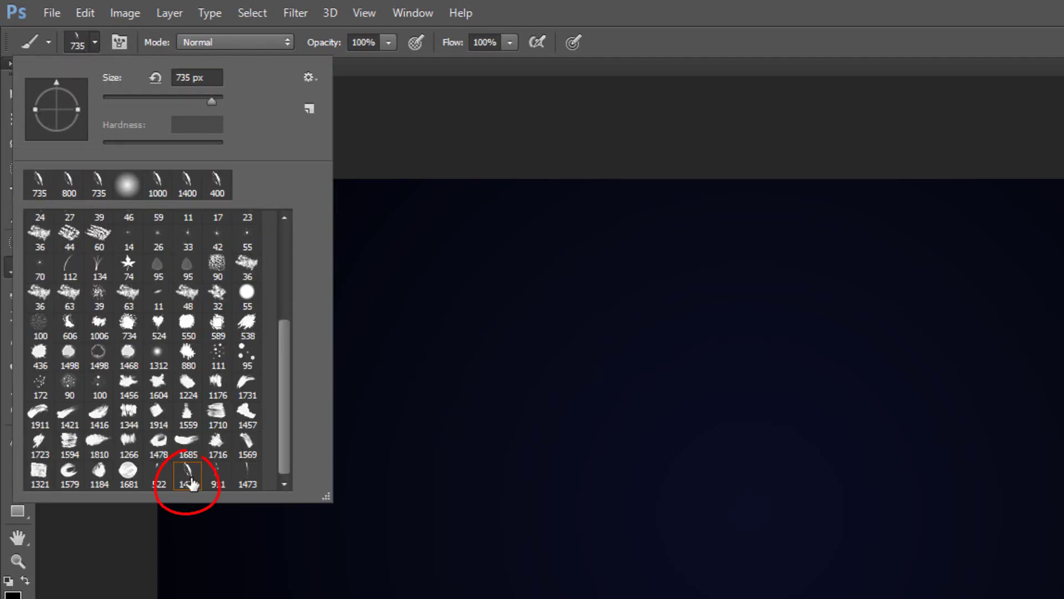
{"action": "left_click", "coordinate": [219, 72]}
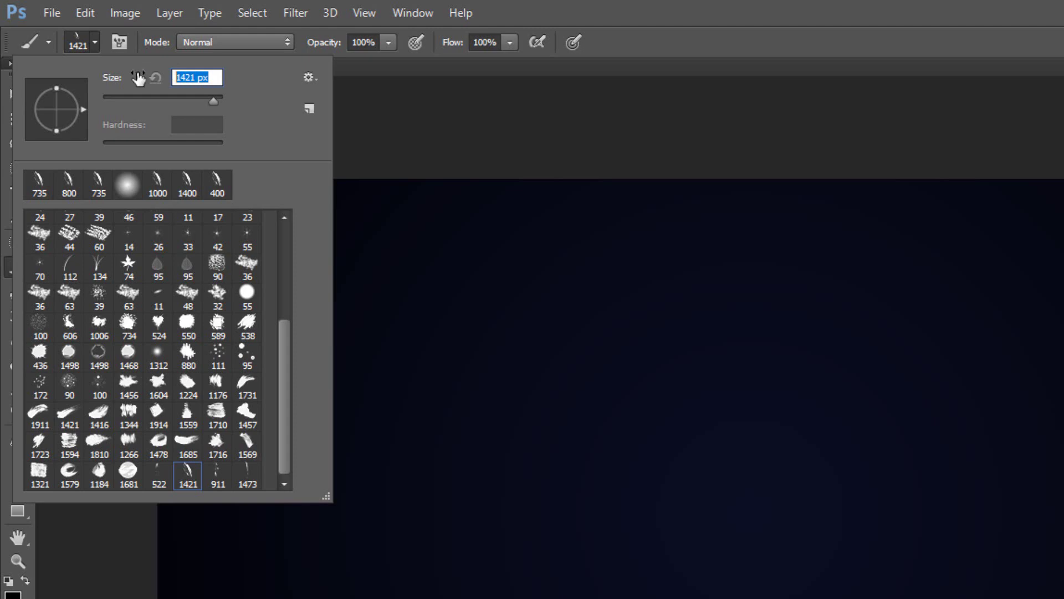
{"action": "type", "text": "800"}
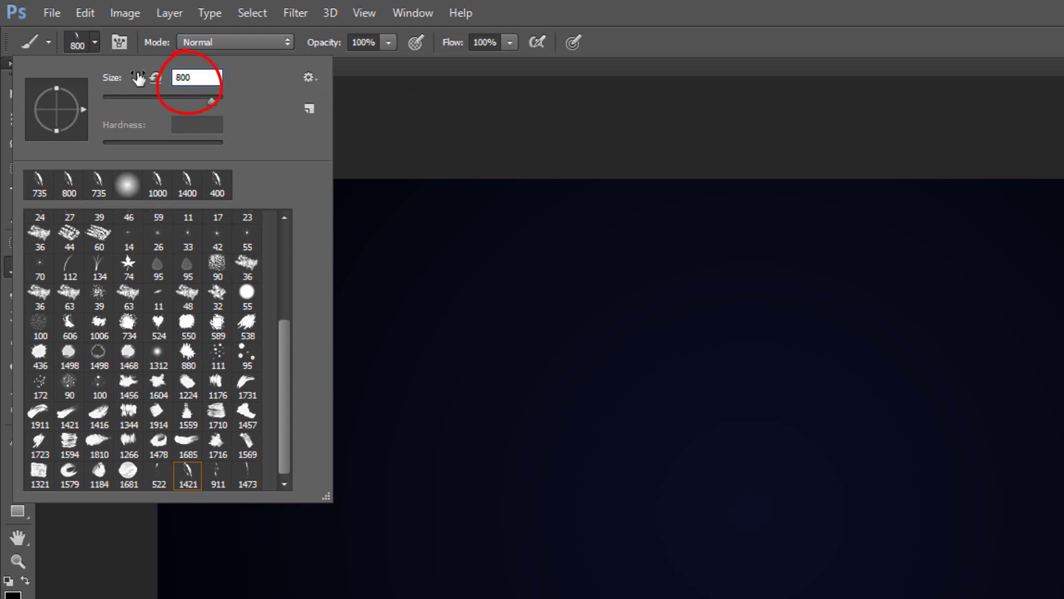
{"action": "key", "text": "Return"}
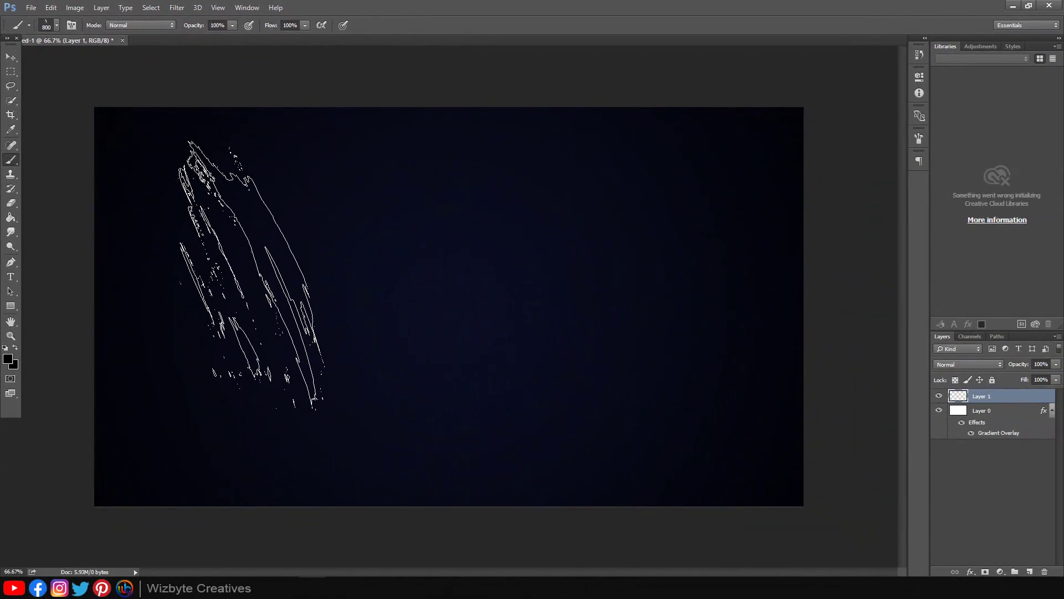
Step: Set the brush tip's angle to 90° in the brush settings
{"action": "left_click", "coordinate": [245, 7]}
{"action": "mouse_move", "coordinate": [249, 23]}
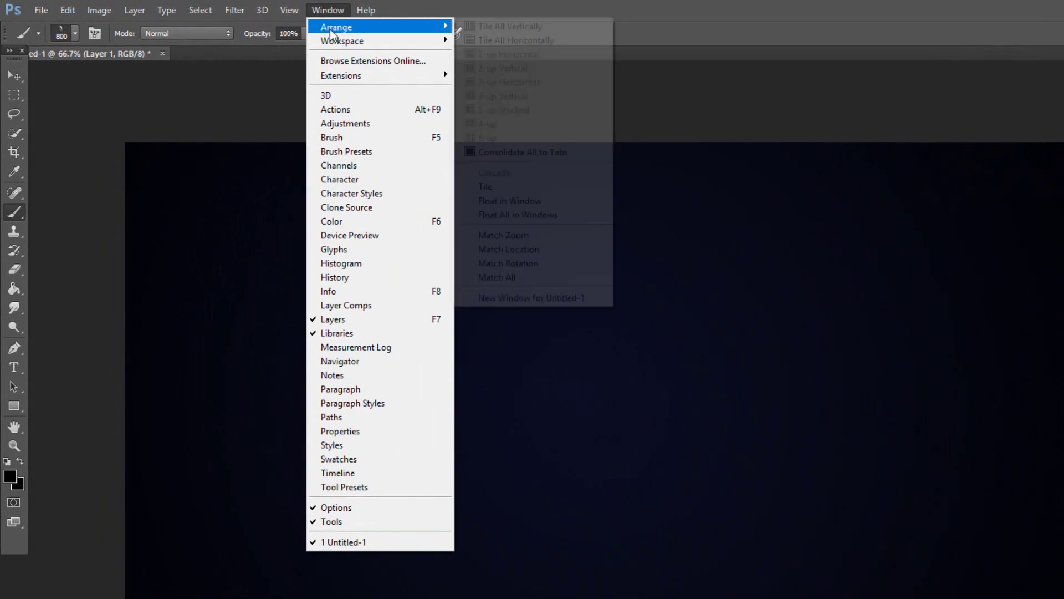
{"action": "left_click", "coordinate": [345, 137]}
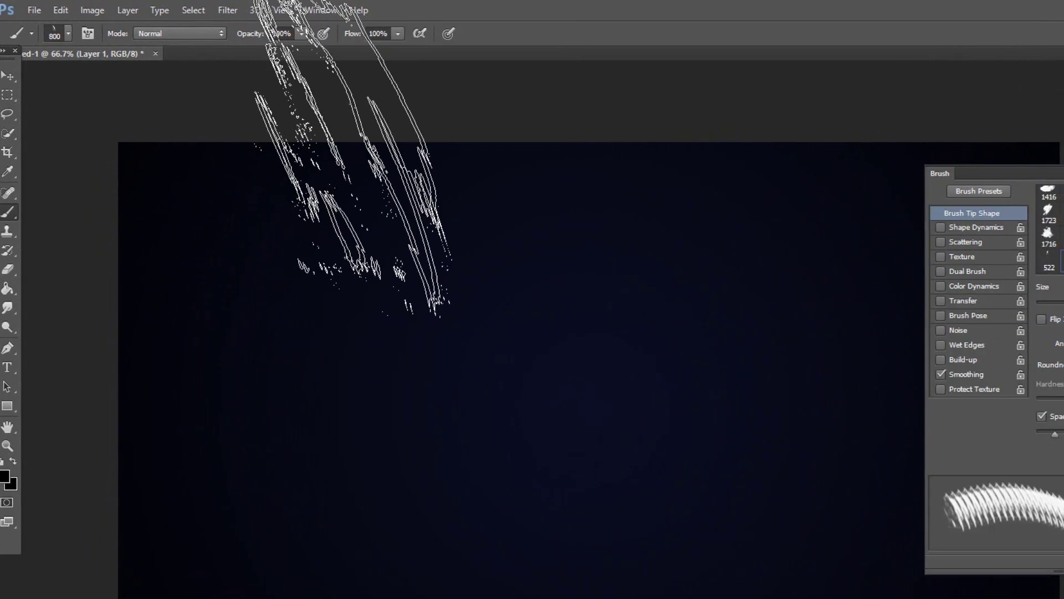
{"action": "left_click_drag", "start_coordinate": [840, 345], "coordinate": [817, 314]}
{"action": "left_click", "coordinate": [767, 345]}
{"action": "type", "text": "90"}
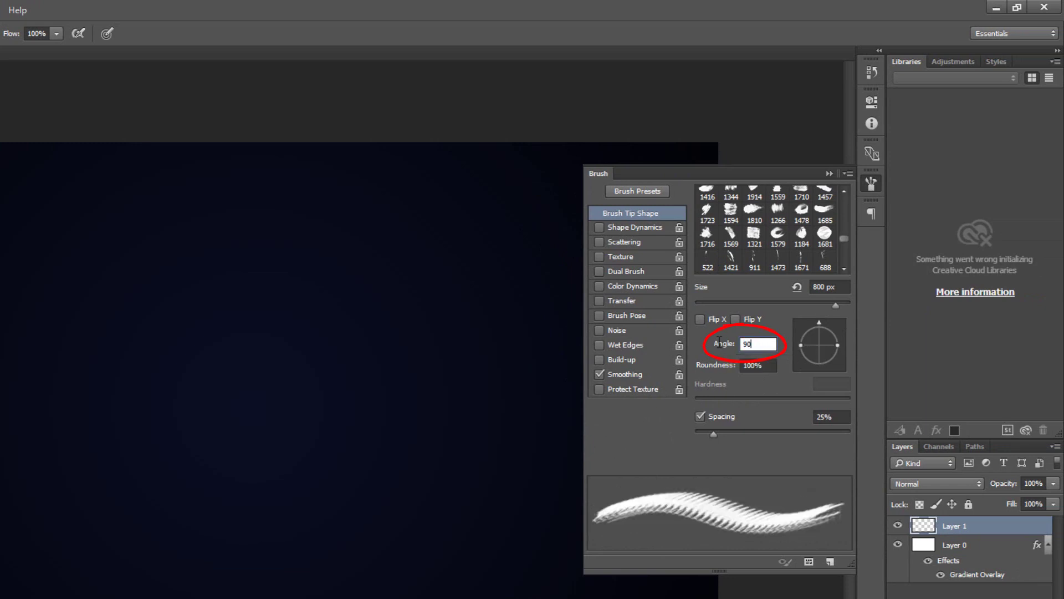
{"action": "left_click", "coordinate": [829, 173]}
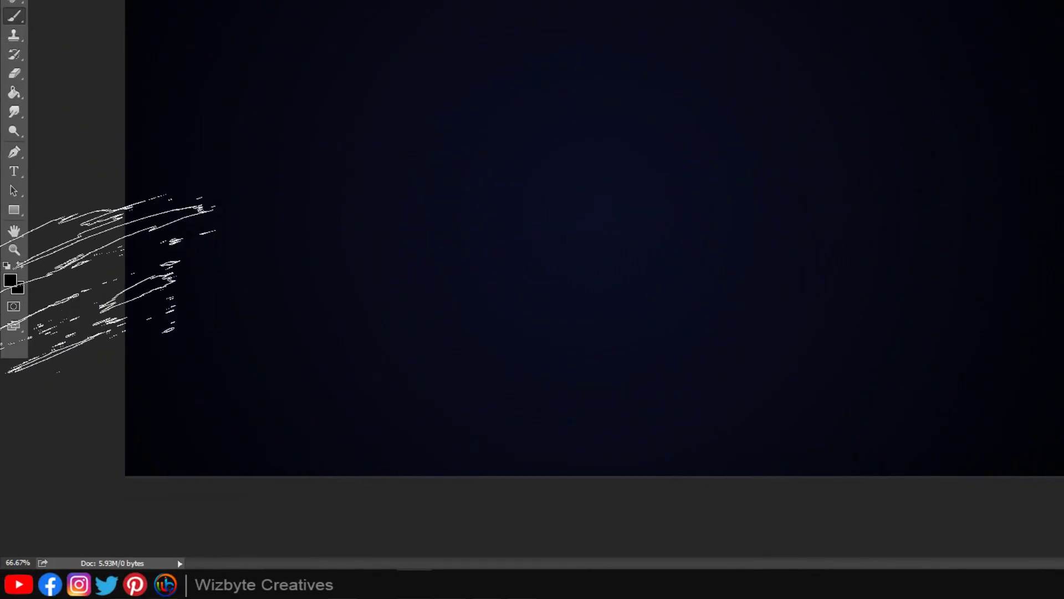
Step: Set the foreground color to magenta ff00ea and stamp one brush mark on the canvas's left half
{"action": "left_click", "coordinate": [11, 282]}
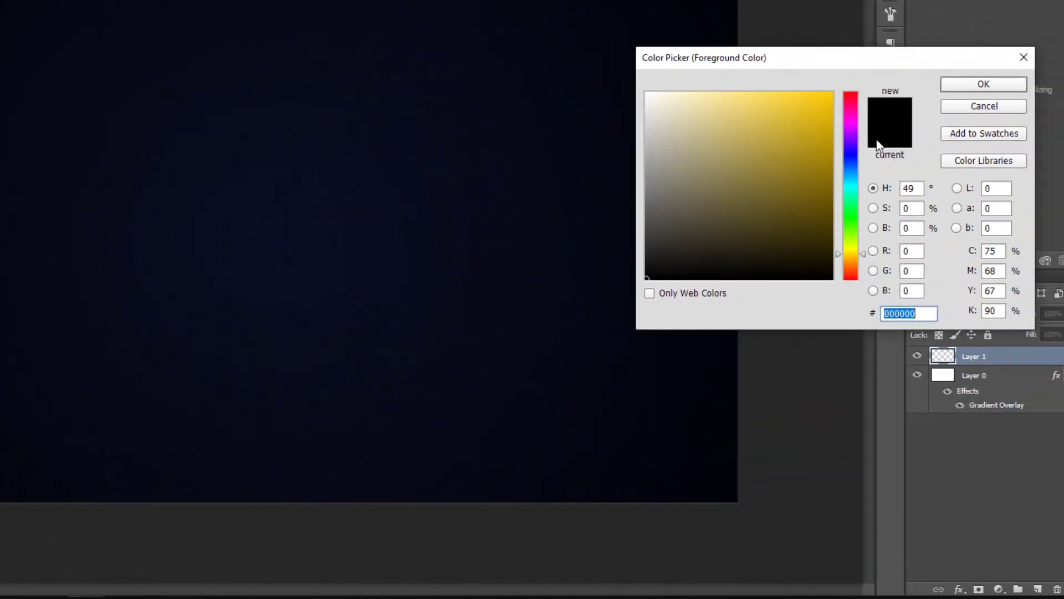
{"action": "left_click", "coordinate": [857, 124]}
{"action": "left_click", "coordinate": [813, 94]}
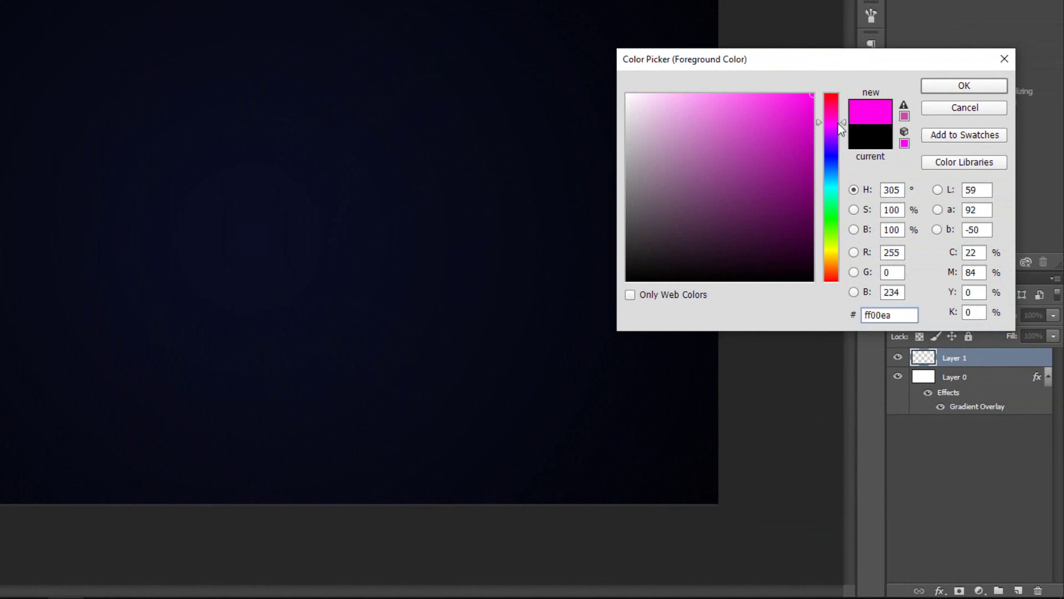
{"action": "left_click", "coordinate": [963, 85]}
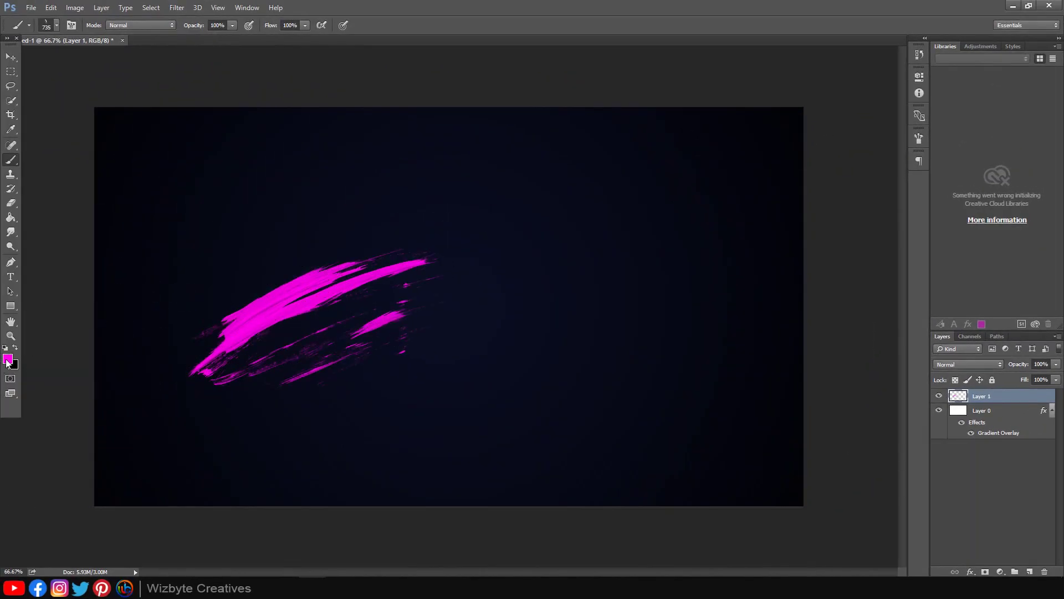
Step: Change the foreground color to bright blue and stamp a brush mark overlapping the right side of the magenta one
{"action": "left_click", "coordinate": [7, 360]}
{"action": "left_click_drag", "start_coordinate": [891, 247], "coordinate": [891, 253]}
{"action": "left_click", "coordinate": [991, 194]}
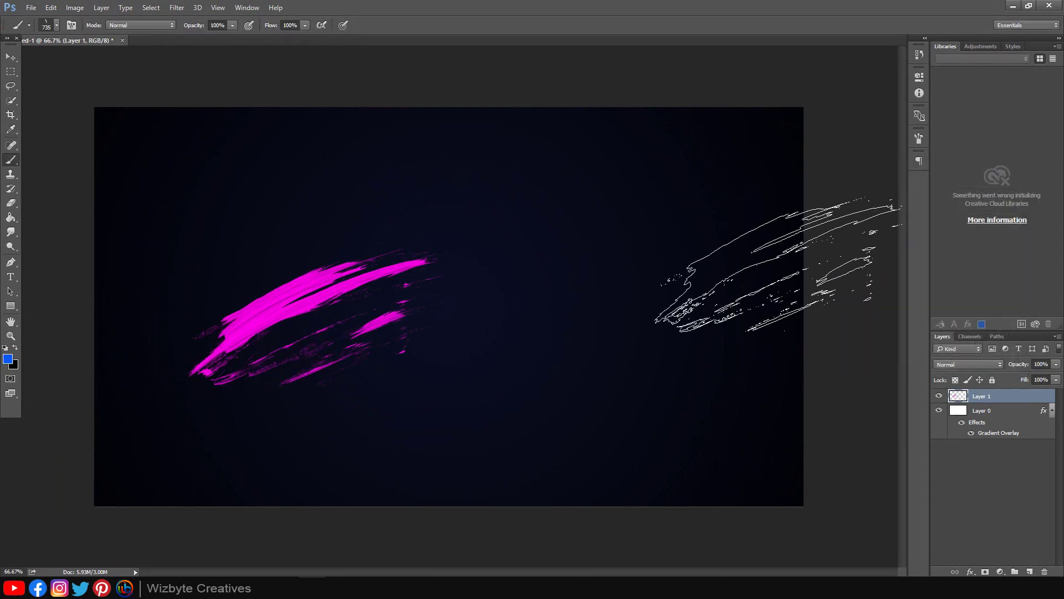
{"action": "left_click", "coordinate": [402, 321]}
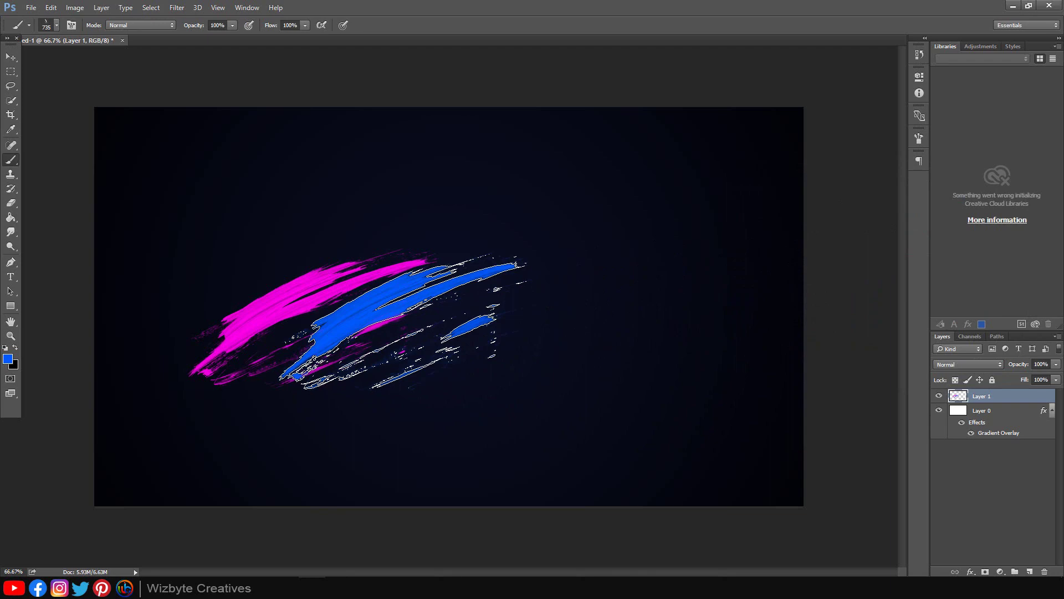
Step: Change the foreground color to yellow-orange and stamp a brush mark overlapping the right side of the blue one
{"action": "left_click", "coordinate": [7, 360]}
{"action": "left_click", "coordinate": [891, 324]}
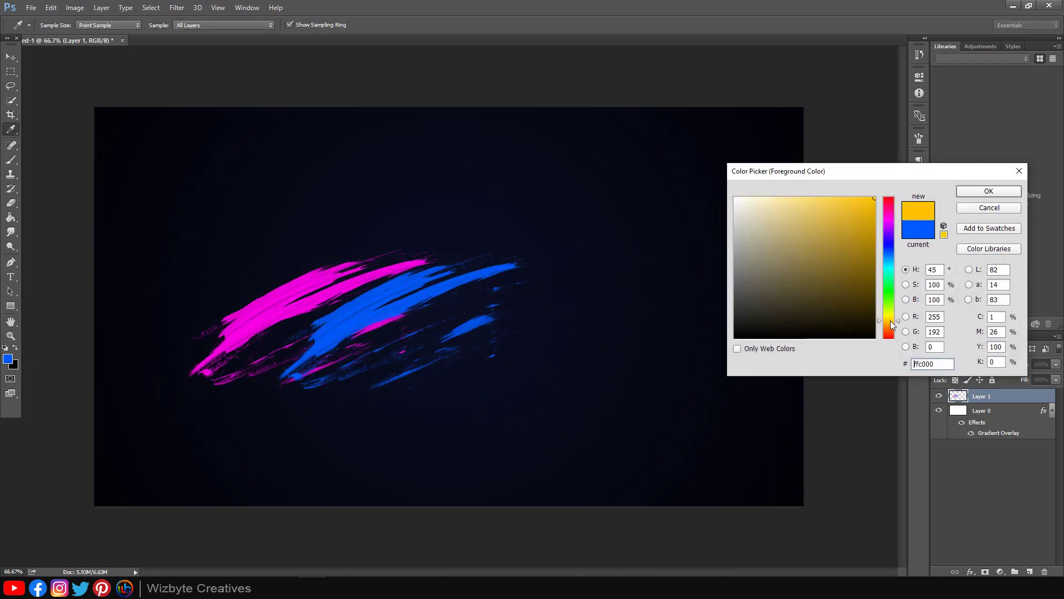
{"action": "key", "text": "Return"}
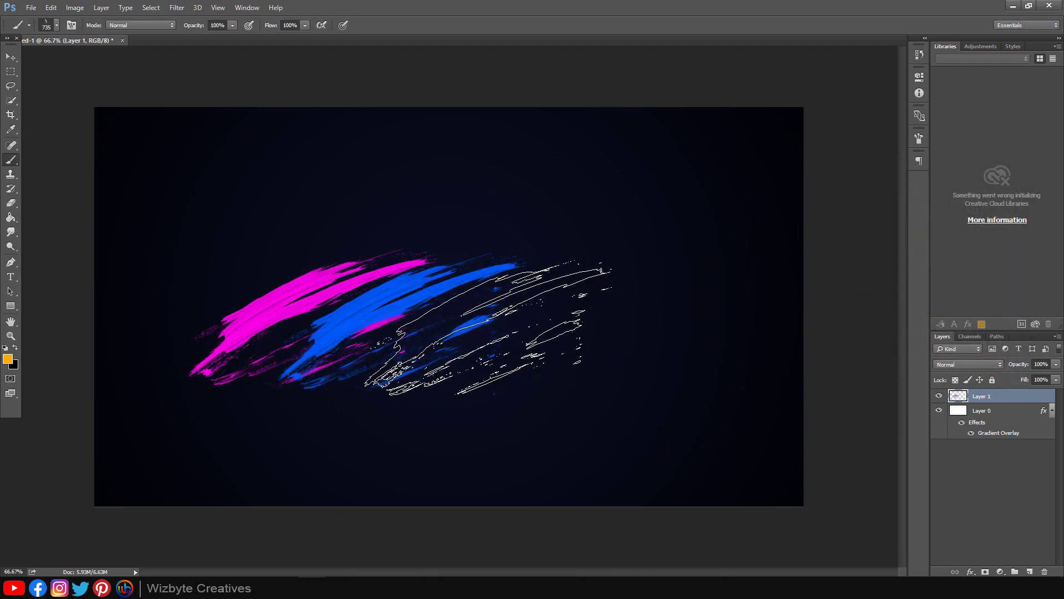
{"action": "left_click", "coordinate": [487, 324]}
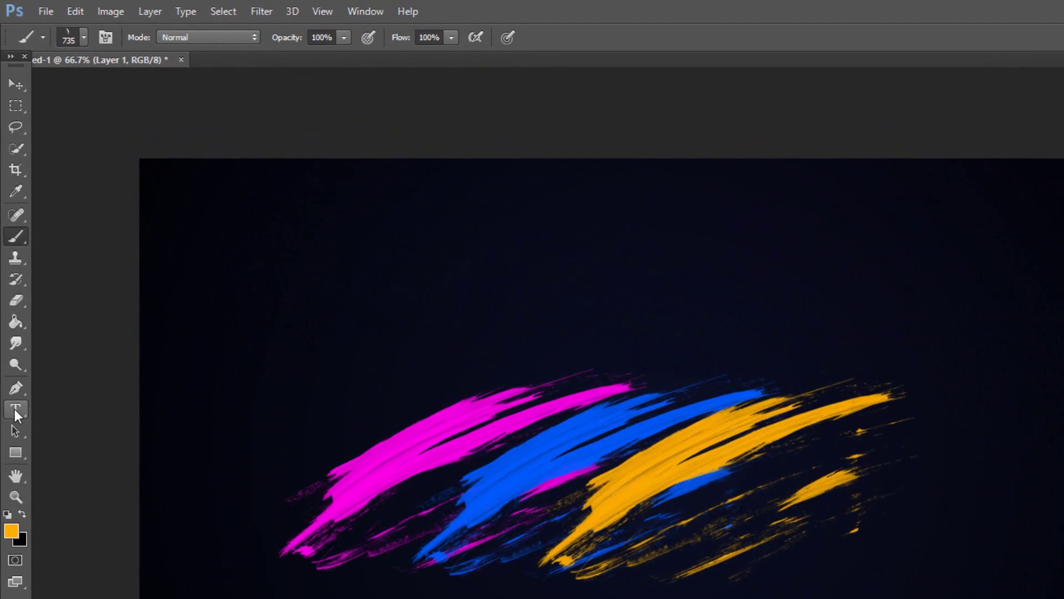
Step: Set up the Type tool with the Handycheera Regular font at 100 pt
{"action": "left_click", "coordinate": [10, 276]}
{"action": "left_click", "coordinate": [64, 410]}
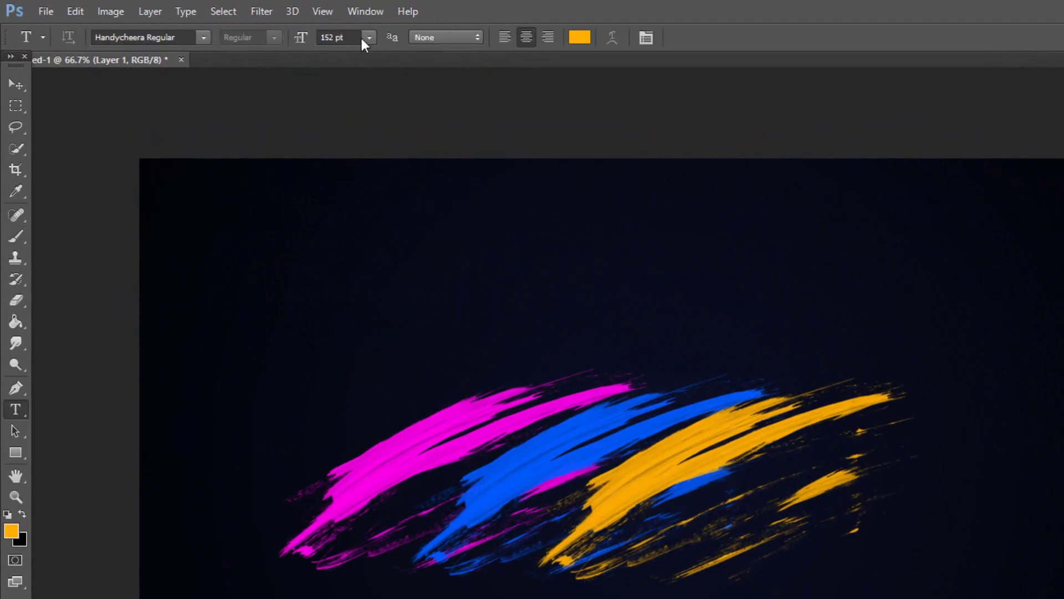
{"action": "left_click", "coordinate": [343, 38]}
{"action": "type", "text": "100"}
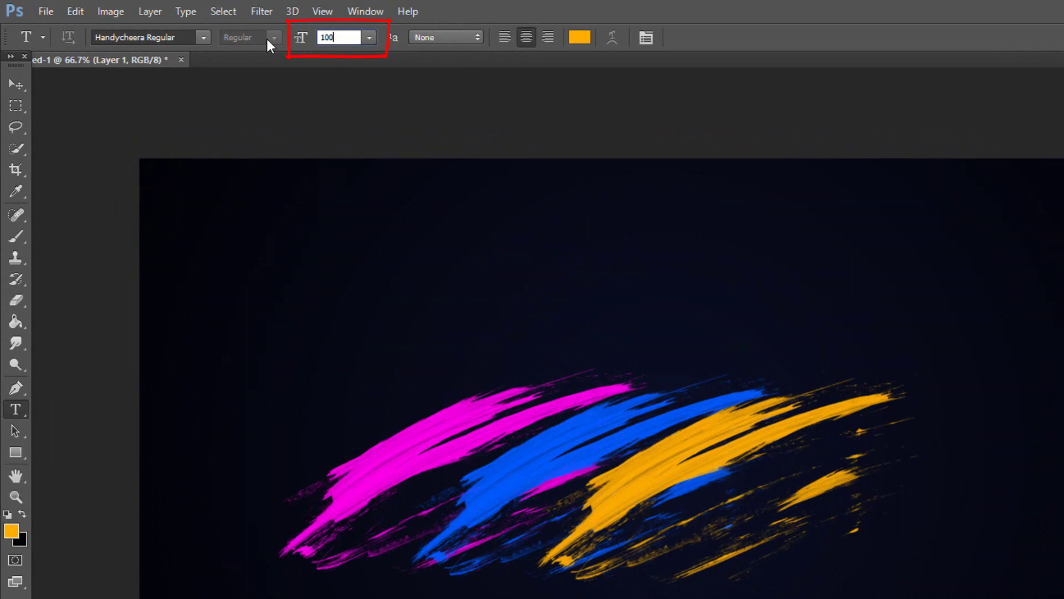
{"action": "left_click", "coordinate": [204, 38]}
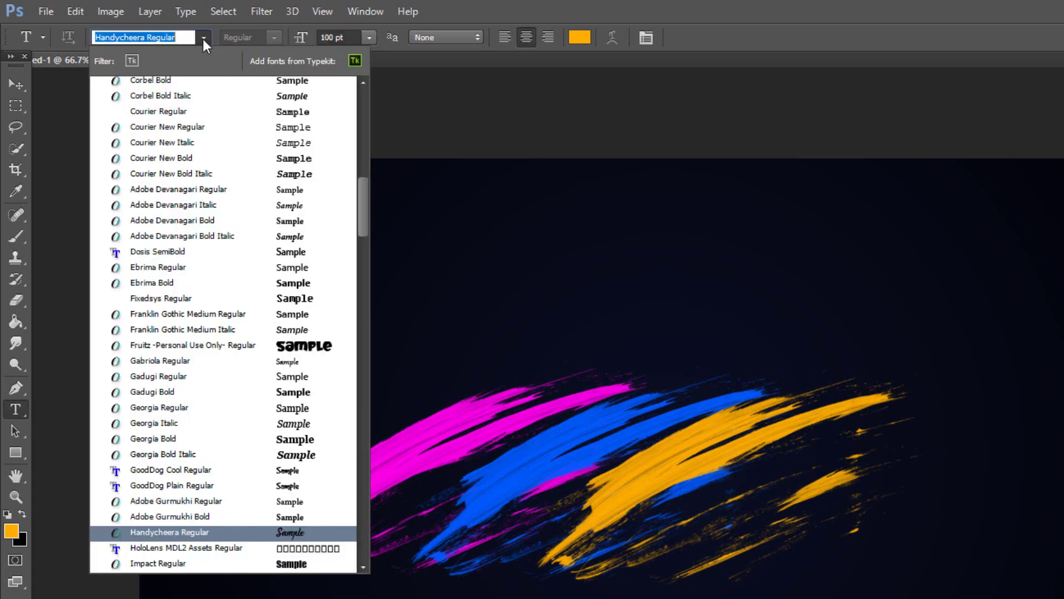
{"action": "left_click", "coordinate": [198, 534]}
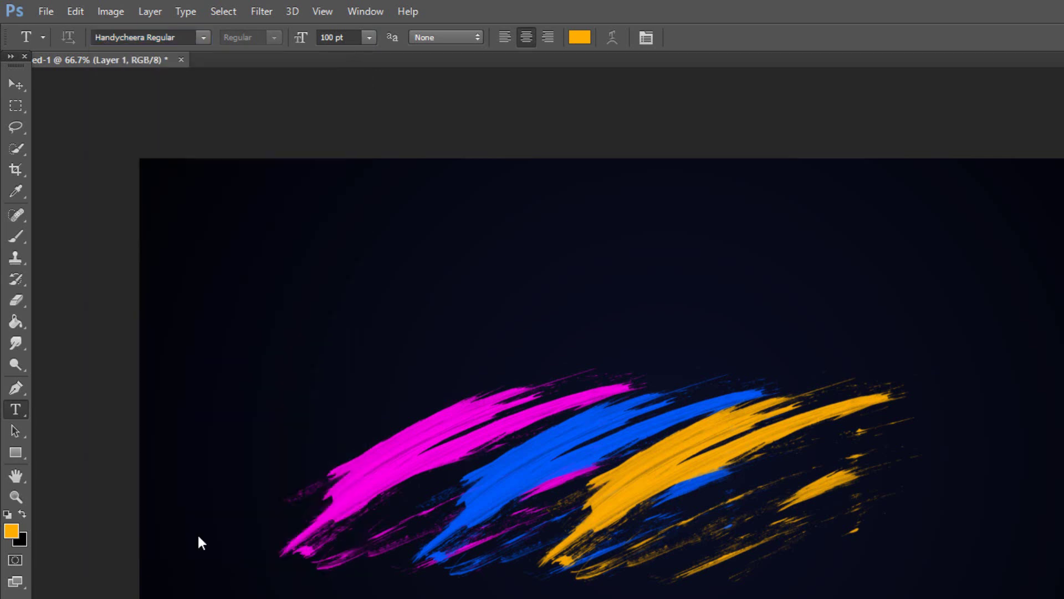
Step: Set the text color to white ffffff
{"action": "left_click", "coordinate": [580, 38]}
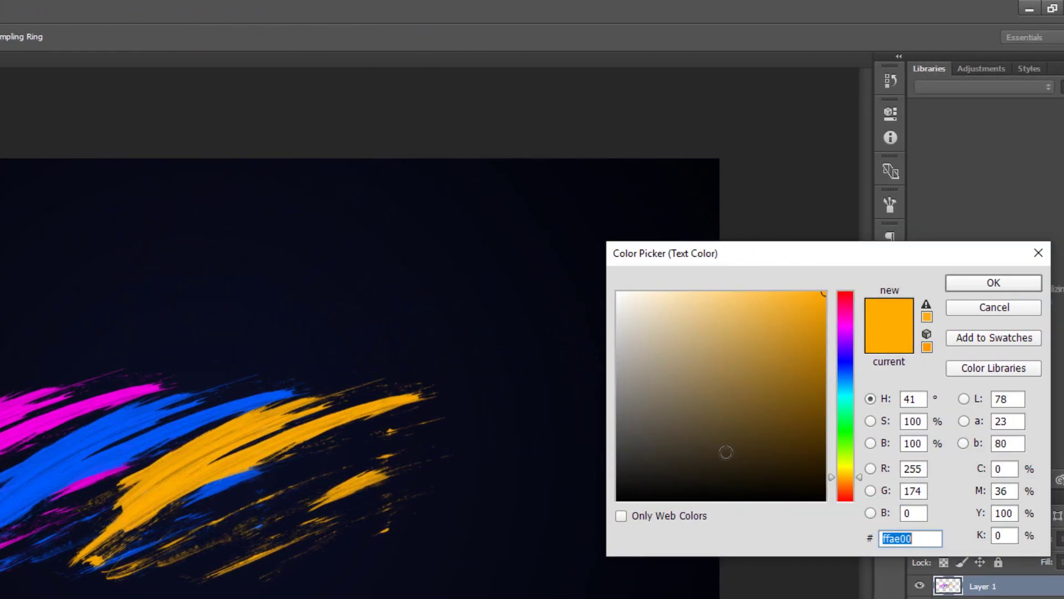
{"action": "type", "text": "ffffff"}
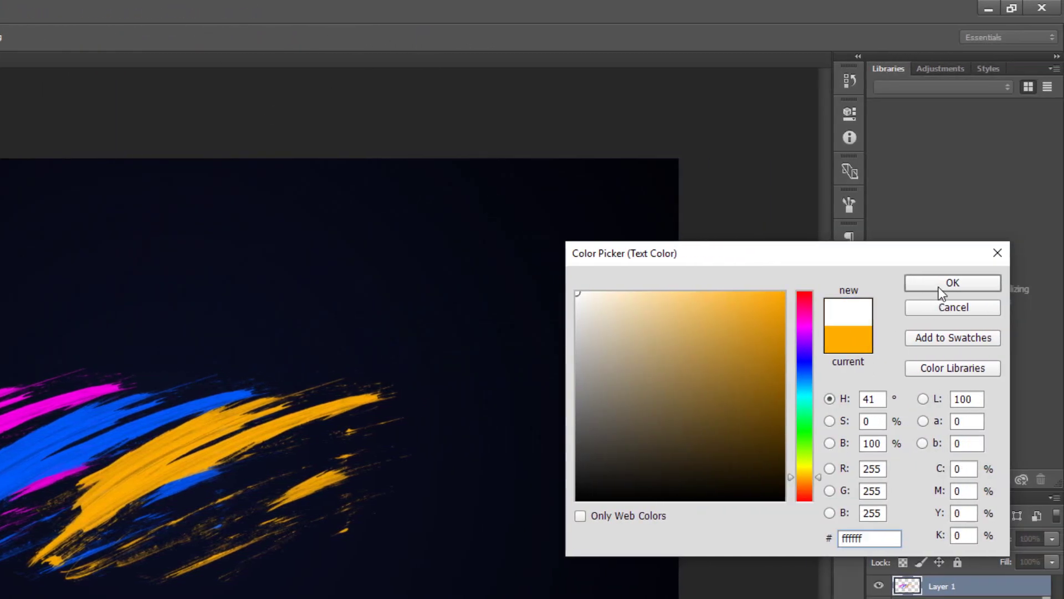
{"action": "left_click", "coordinate": [939, 287]}
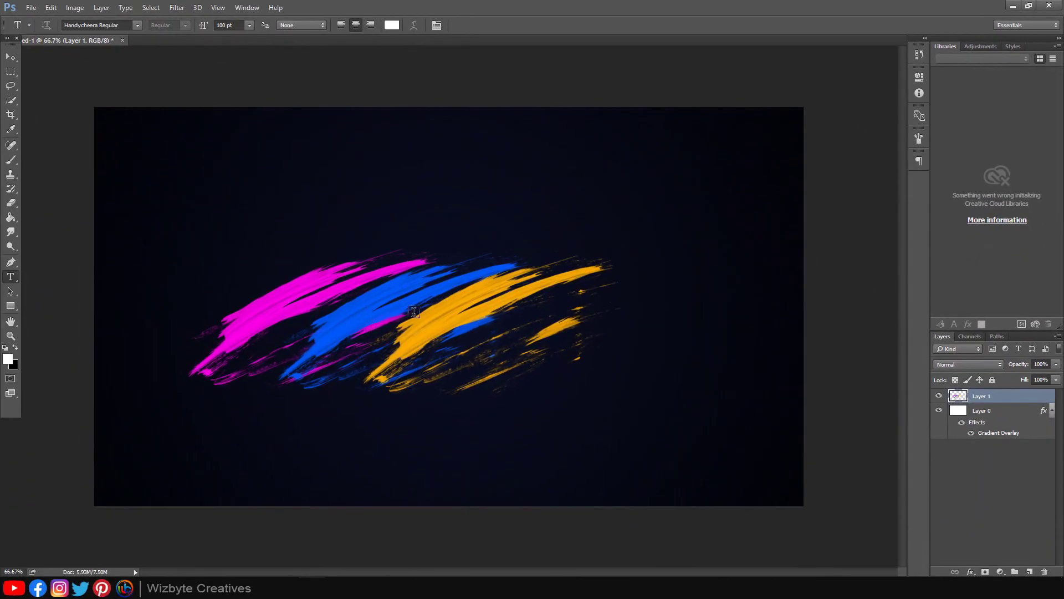
Step: Add the text "Creatives" and position it across the three paint marks
{"action": "left_click", "coordinate": [414, 313]}
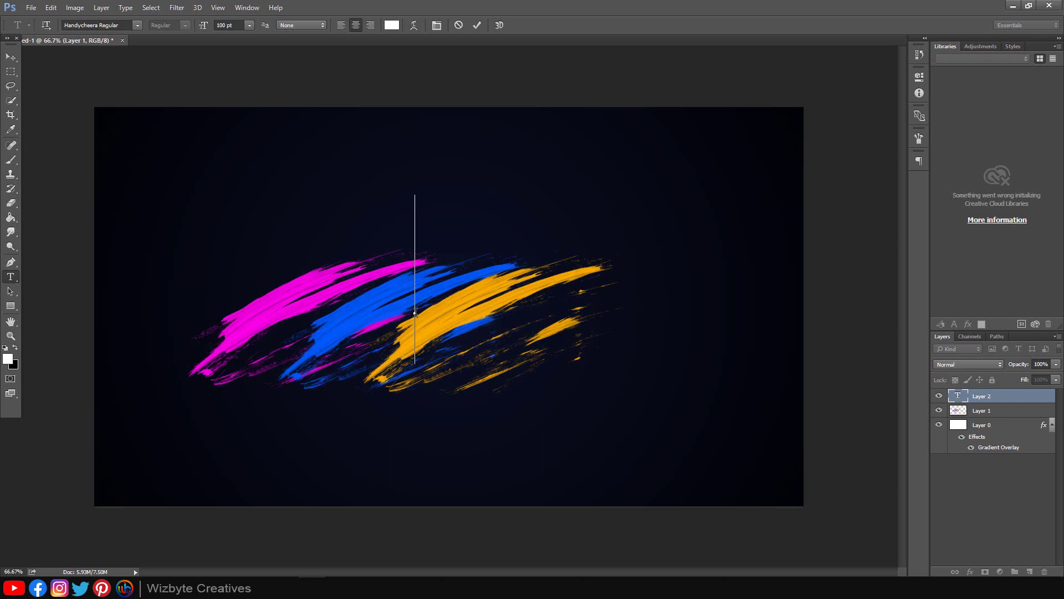
{"action": "type", "text": "Crea"}
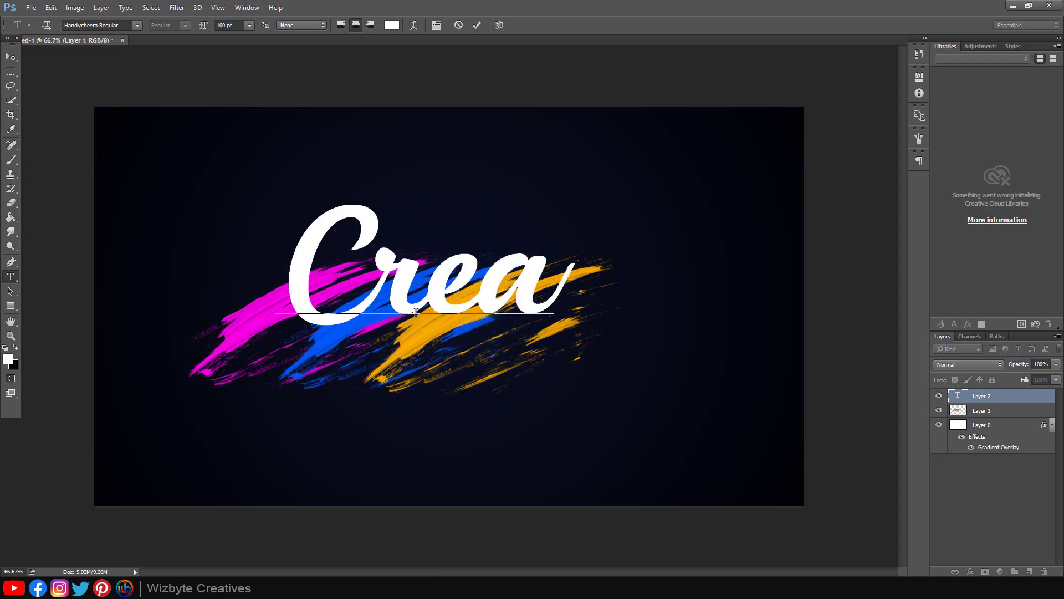
{"action": "type", "text": "tives"}
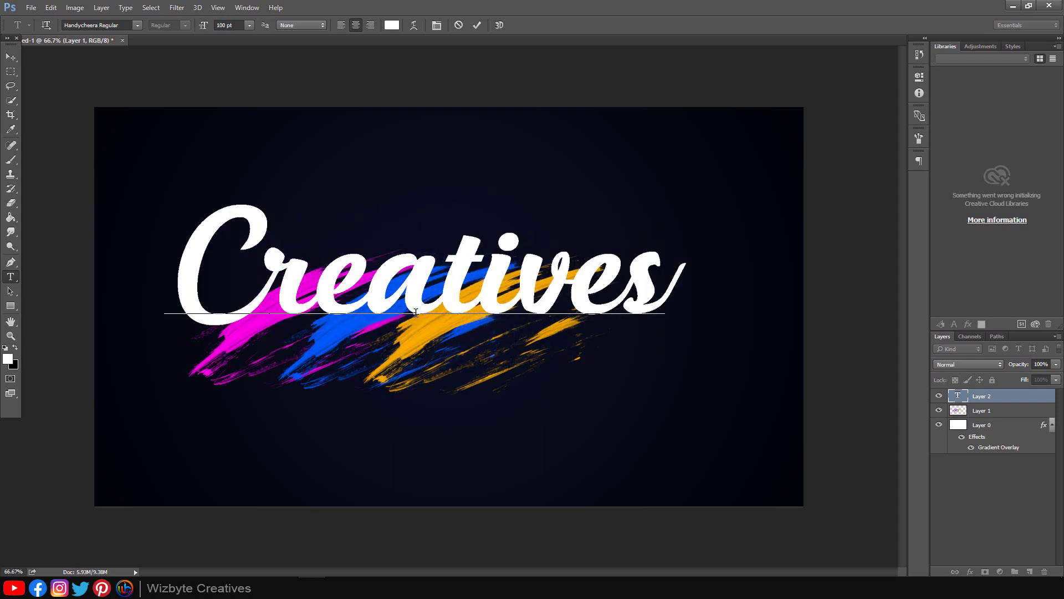
{"action": "left_click_drag", "start_coordinate": [443, 415], "coordinate": [473, 466]}
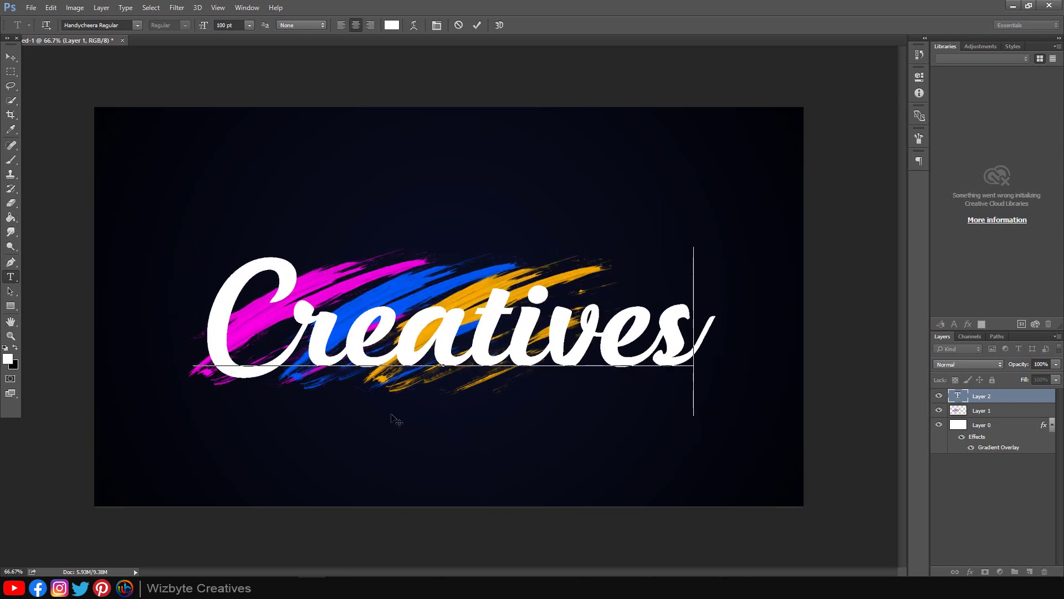
{"action": "left_click", "coordinate": [10, 58]}
{"action": "mouse_move", "coordinate": [460, 394]}
{"action": "left_mouse_down"}
{"action": "mouse_move", "coordinate": [447, 380]}
{"action": "mouse_move", "coordinate": [453, 353]}
{"action": "mouse_move", "coordinate": [448, 379]}
{"action": "left_mouse_up"}
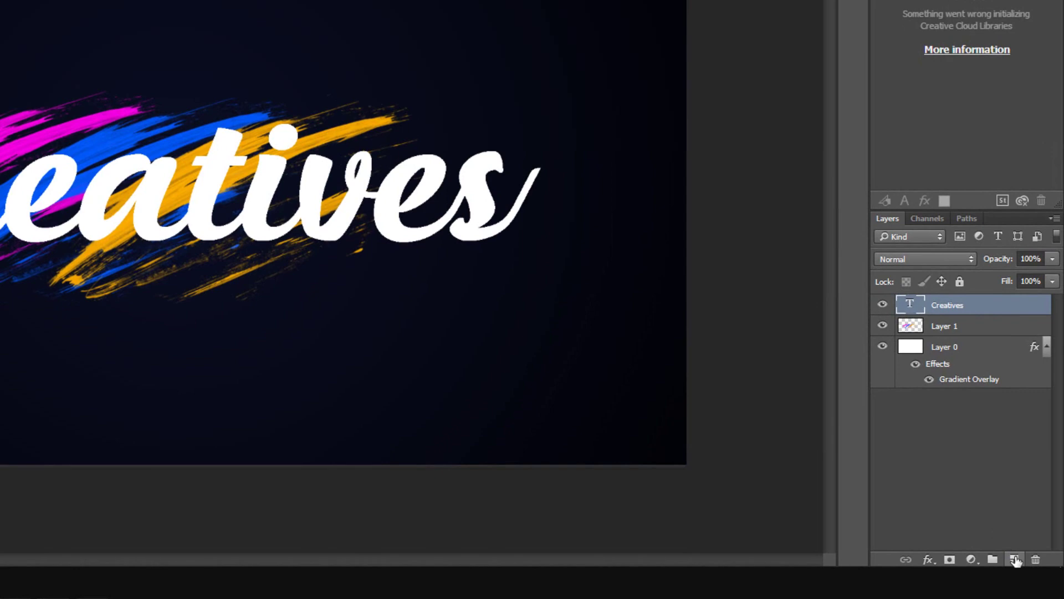
Step: Create a new layer above the Creatives text and clip it to the lettering
{"action": "left_click", "coordinate": [1015, 559]}
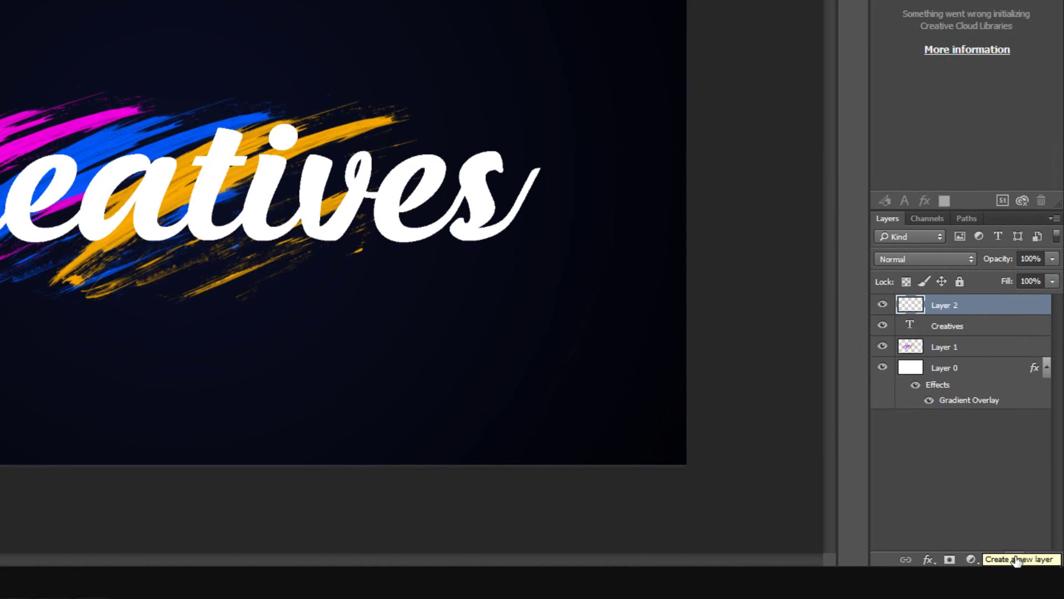
{"action": "right_click", "coordinate": [980, 309]}
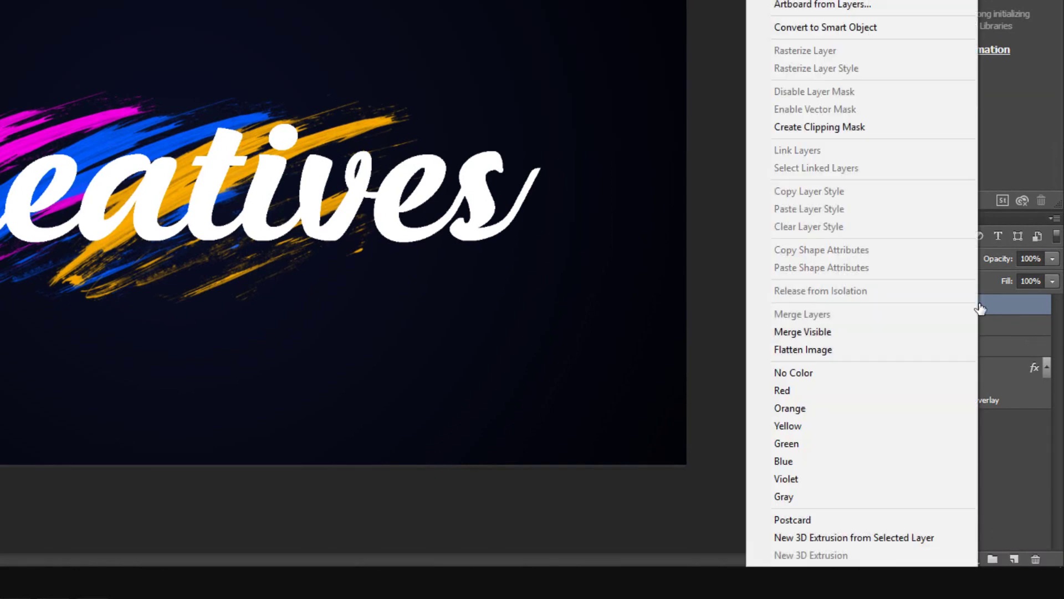
{"action": "left_click", "coordinate": [880, 128]}
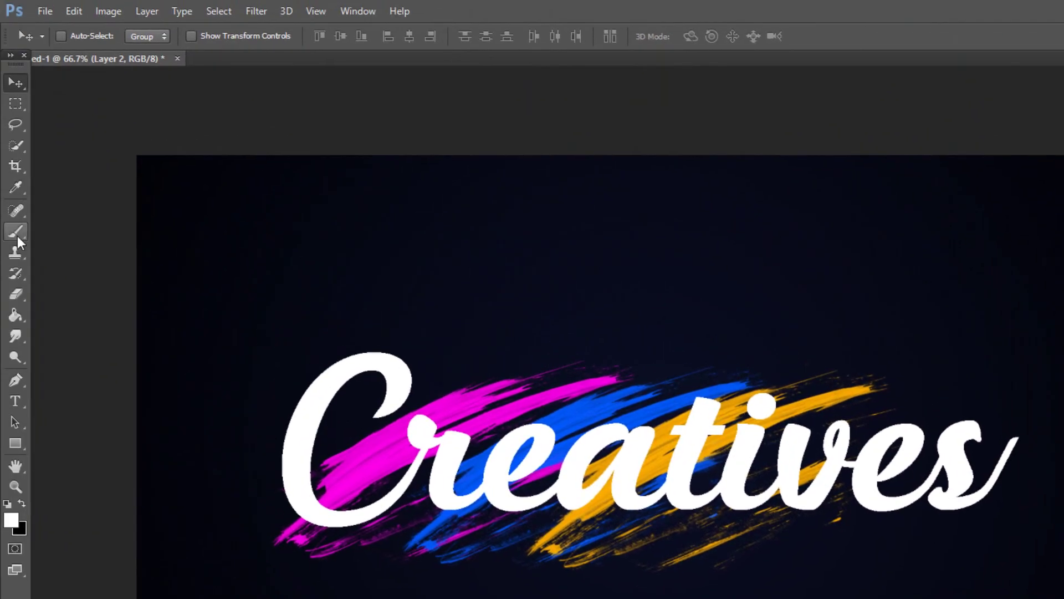
Step: Sample the orange of the paint mark as foreground color and stamp a brush mark over the letter C
{"action": "left_click", "coordinate": [16, 232]}
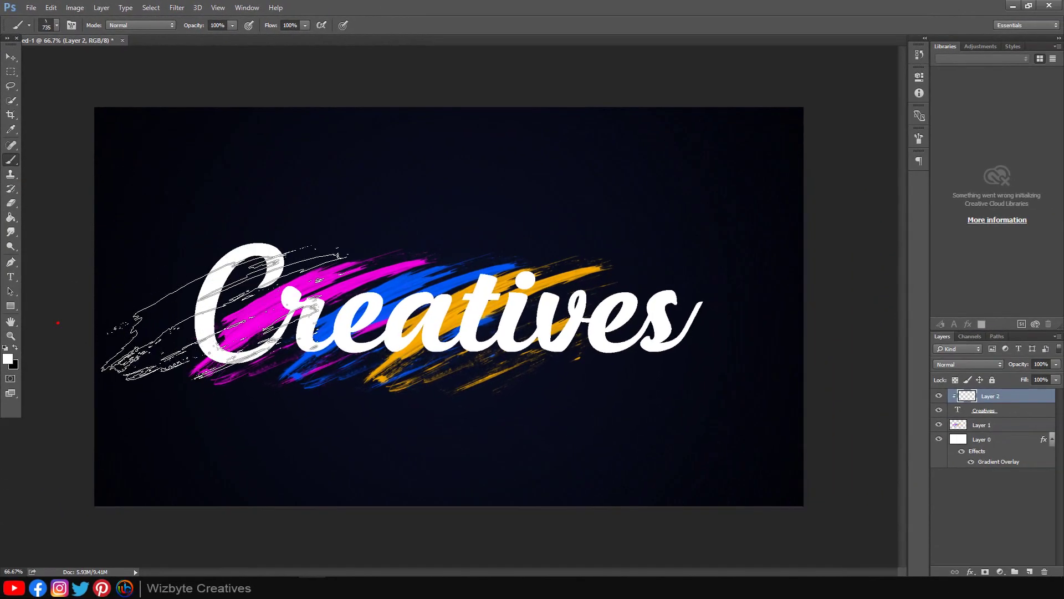
{"action": "left_click", "coordinate": [8, 359]}
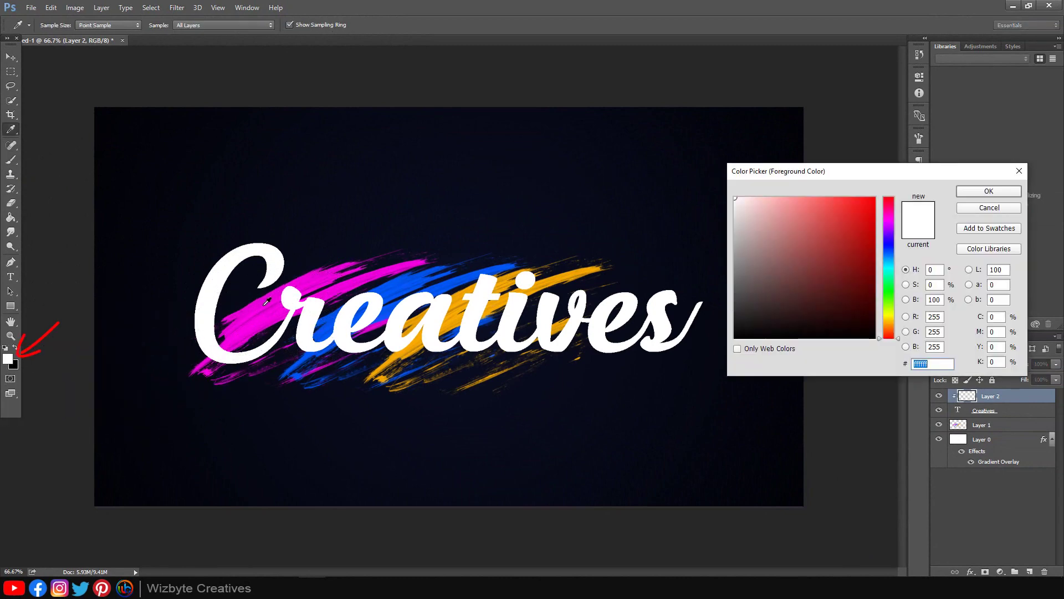
{"action": "left_click", "coordinate": [567, 273]}
{"action": "left_click", "coordinate": [989, 191]}
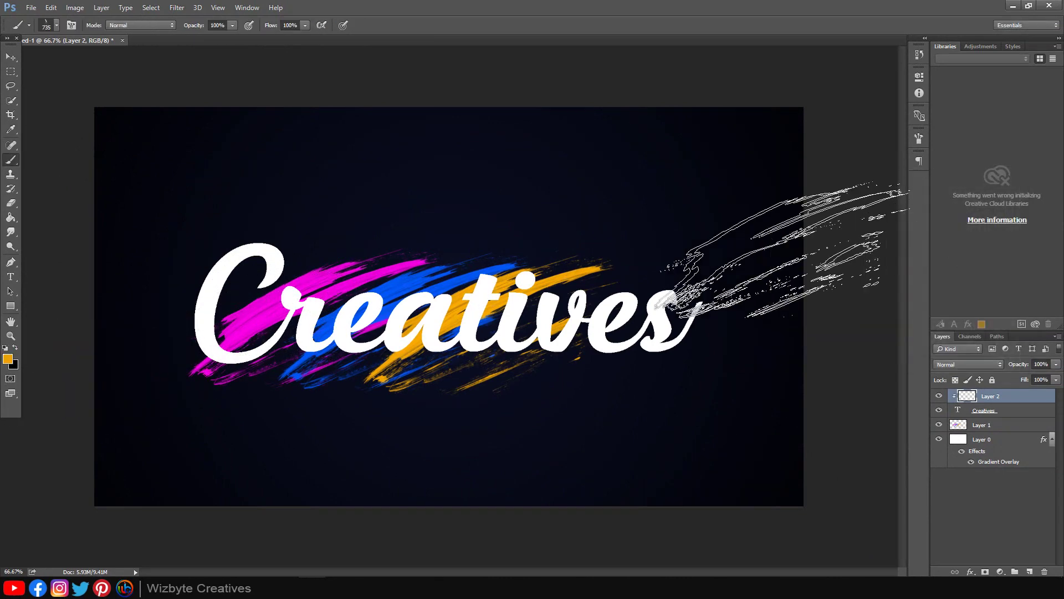
{"action": "left_click", "coordinate": [127, 311]}
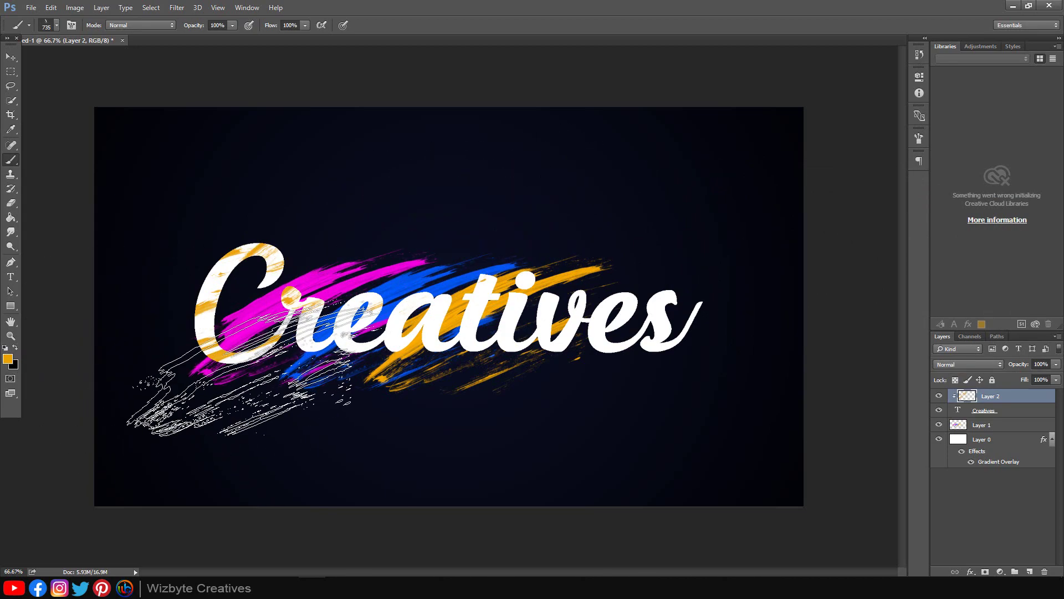
Step: Sample the magenta of the paint mark as foreground color and stamp a brush mark over the middle letters
{"action": "left_click", "coordinate": [8, 359]}
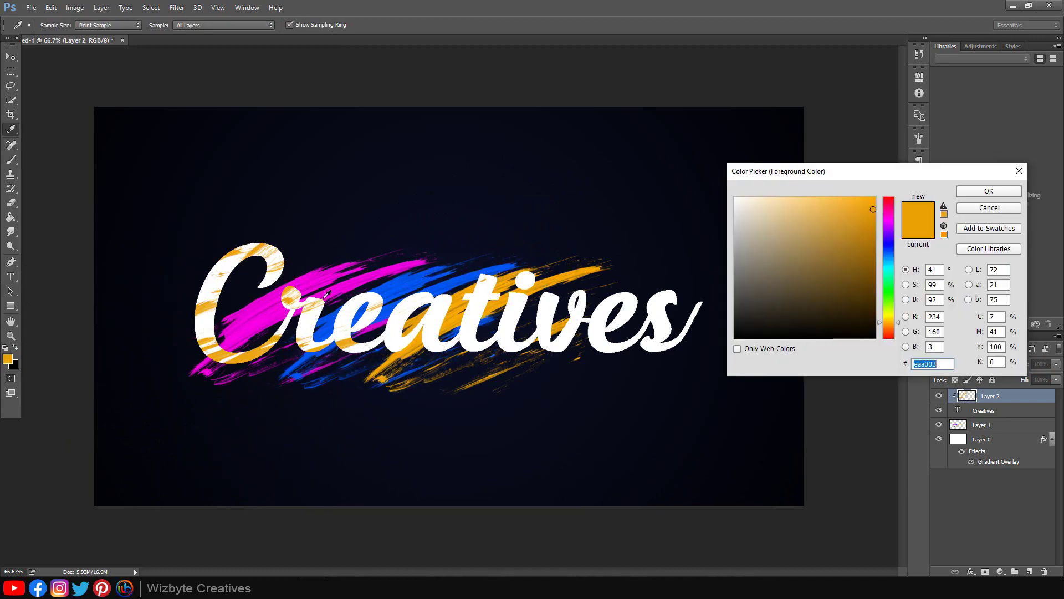
{"action": "left_click", "coordinate": [306, 278]}
{"action": "left_click", "coordinate": [989, 191]}
{"action": "key", "text": "b"}
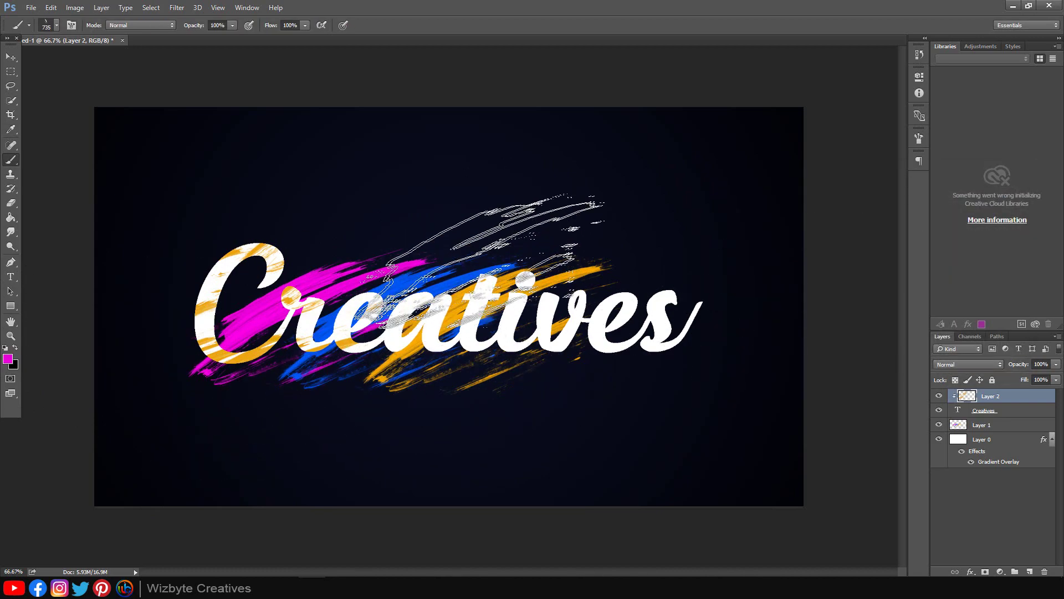
{"action": "left_click", "coordinate": [478, 289]}
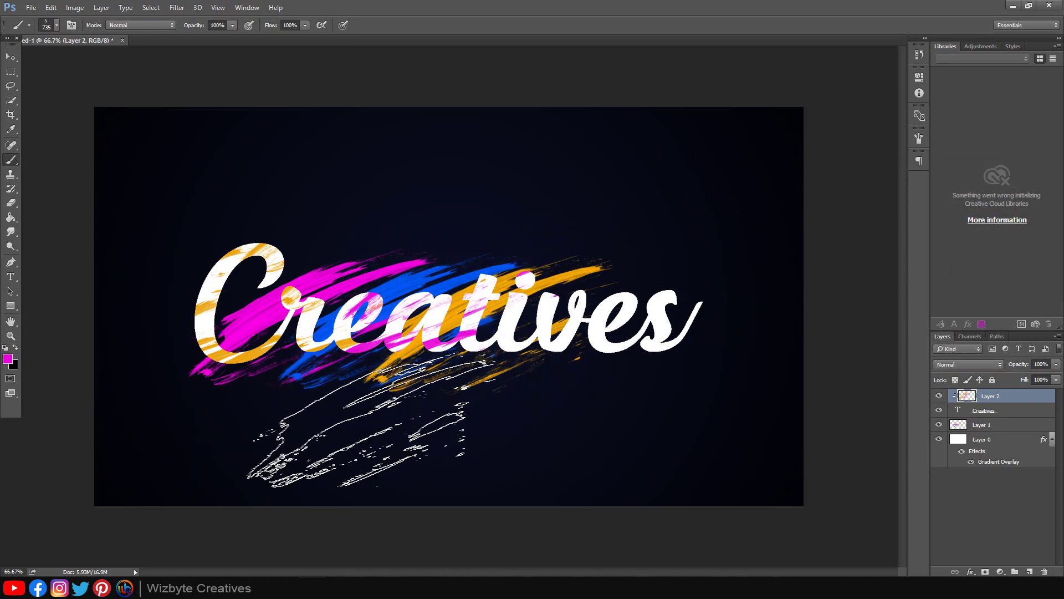
Step: Sample the blue of the paint mark as foreground color and stamp brush marks over the last letters
{"action": "left_click", "coordinate": [8, 359]}
{"action": "left_click", "coordinate": [446, 280]}
{"action": "left_click", "coordinate": [978, 194]}
{"action": "key", "text": "b"}
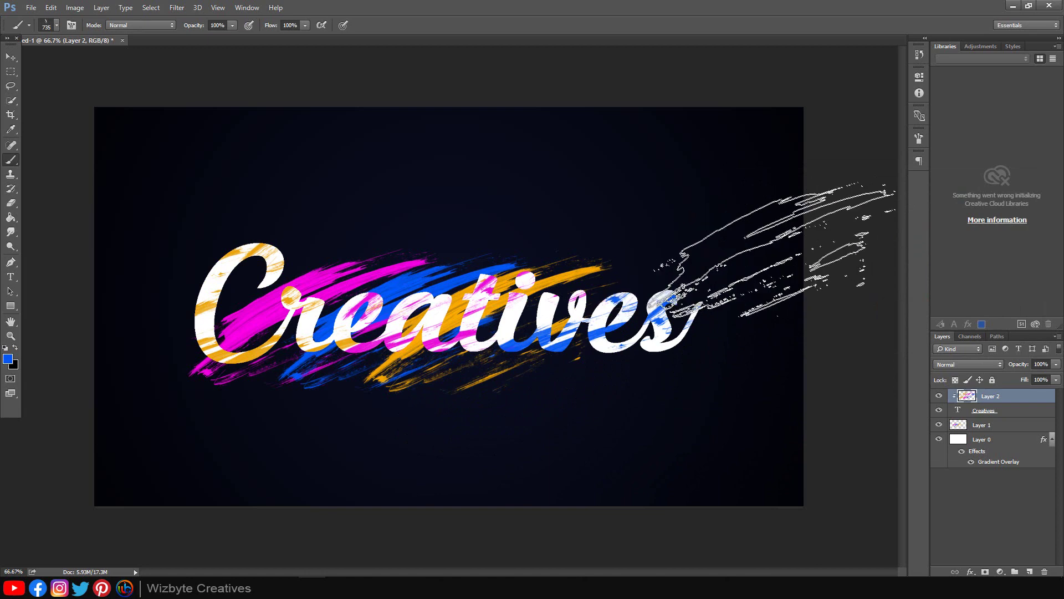
{"action": "left_click_drag", "start_coordinate": [582, 392], "coordinate": [776, 388]}
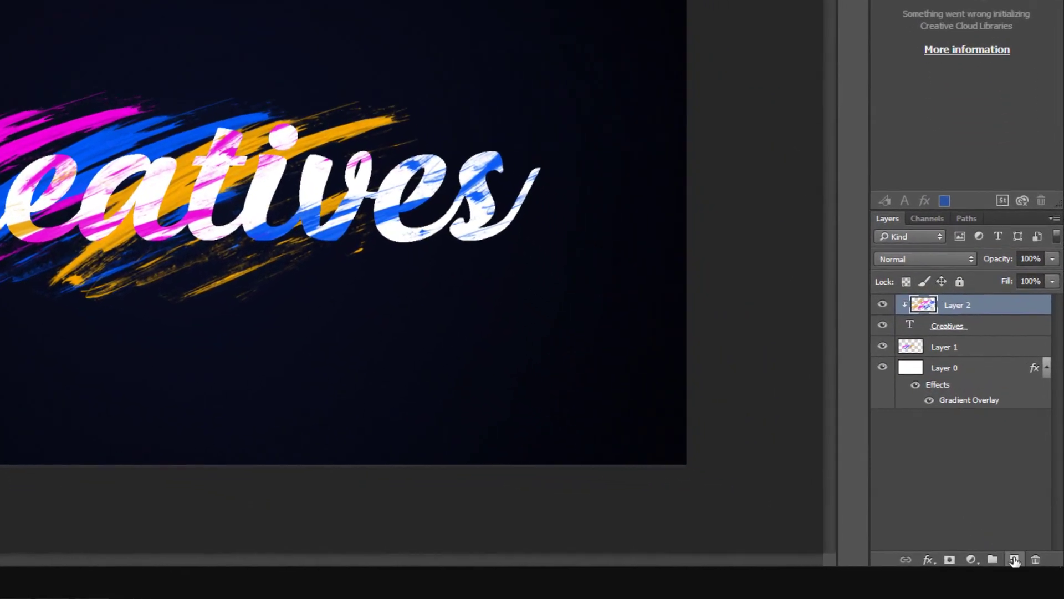
Step: Create another new layer above the painted layer and clip it to the Creatives lettering
{"action": "left_click", "coordinate": [1015, 560]}
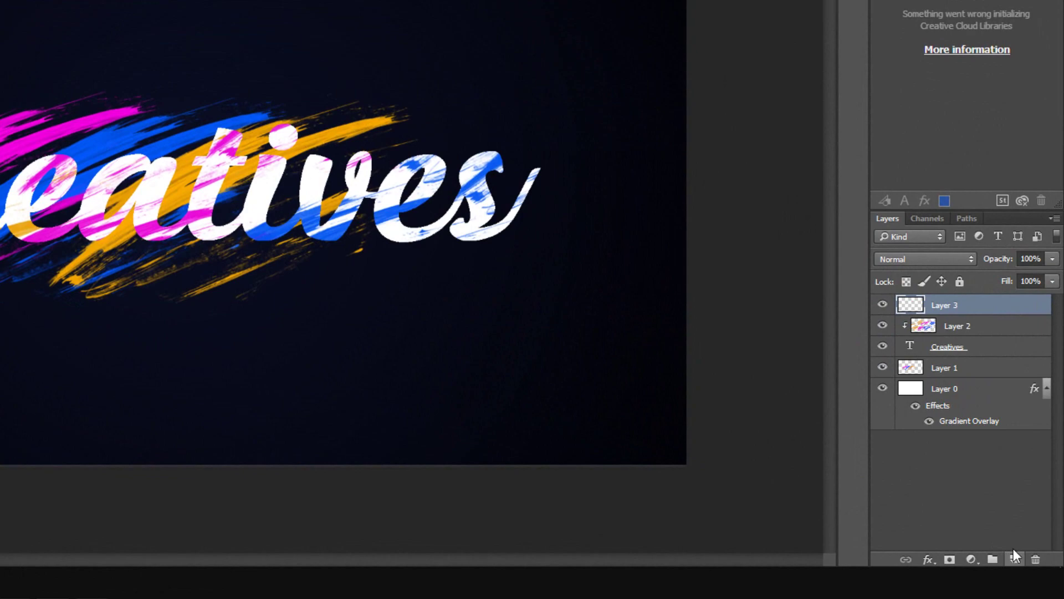
{"action": "right_click", "coordinate": [980, 309]}
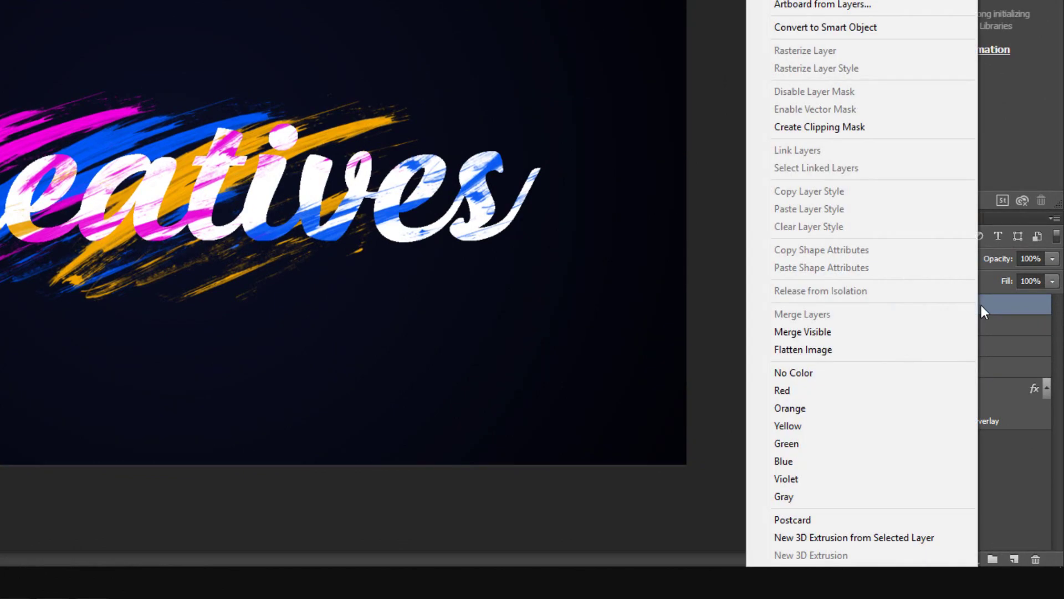
{"action": "left_click", "coordinate": [858, 130]}
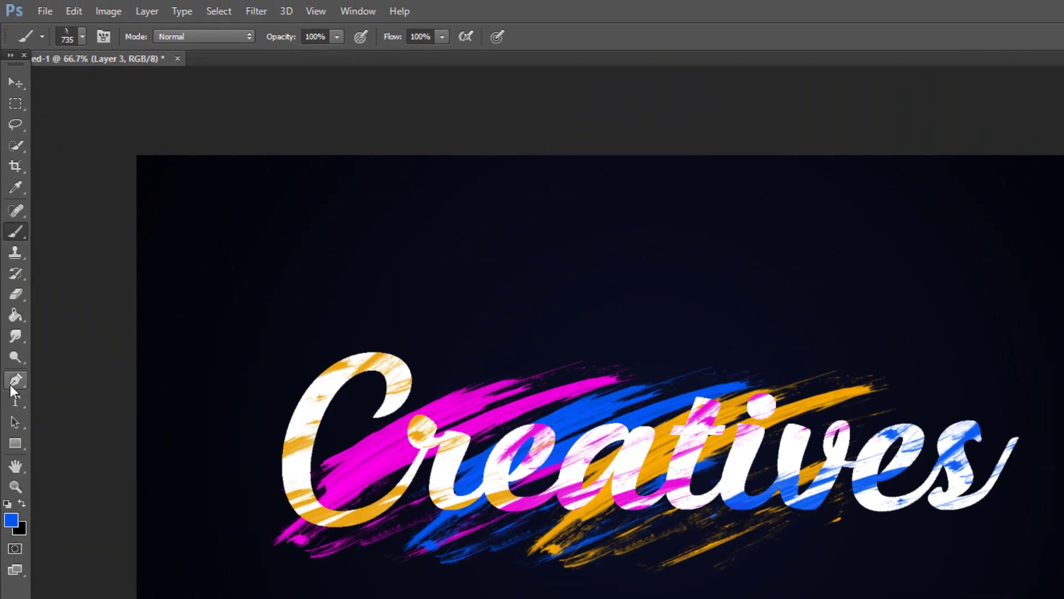
Step: Draw a closed Pen tool path around the C's tail where it meets the r and convert it to a selection
{"action": "left_click", "coordinate": [15, 382]}
{"action": "left_click", "coordinate": [71, 380]}
{"action": "scroll", "coordinate": [342, 470], "scroll_direction": "up", "scroll_amount": 2}
{"action": "scroll", "coordinate": [342, 470], "scroll_direction": "up", "scroll_amount": 3}
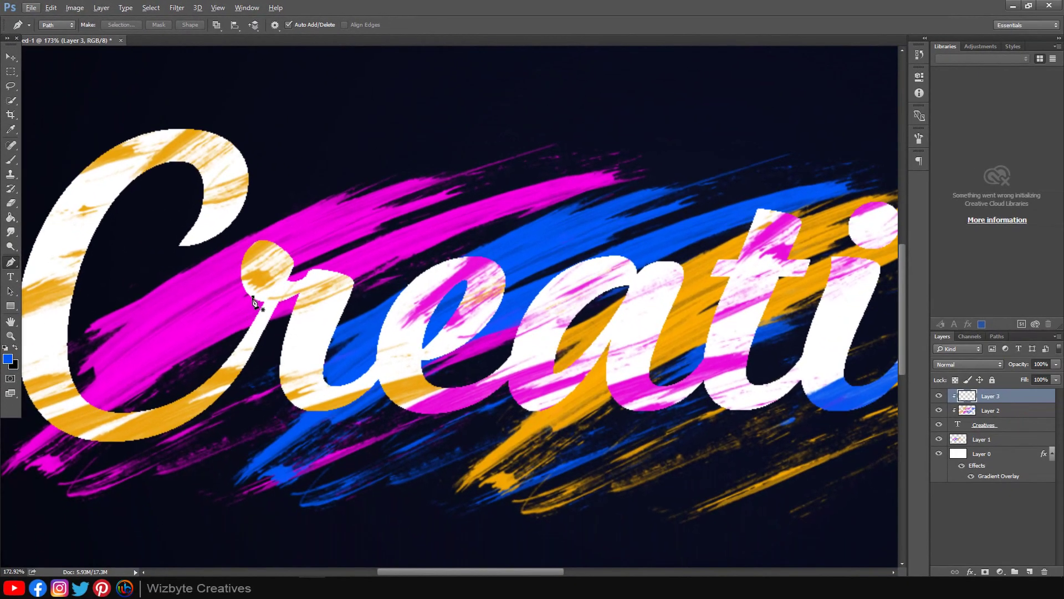
{"action": "left_click", "coordinate": [253, 298]}
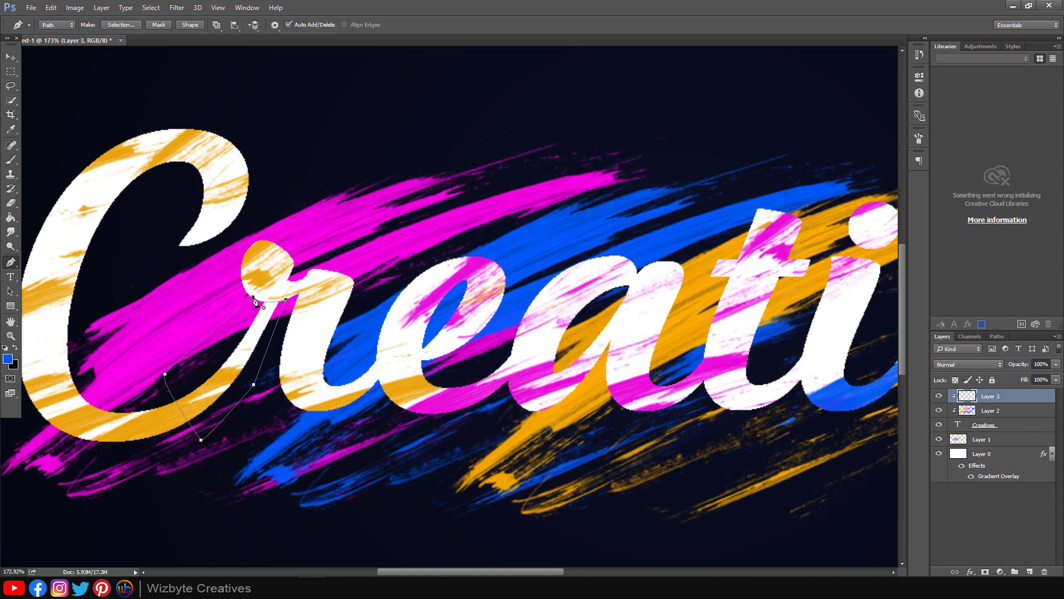
{"action": "key", "text": "ctrl+Return"}
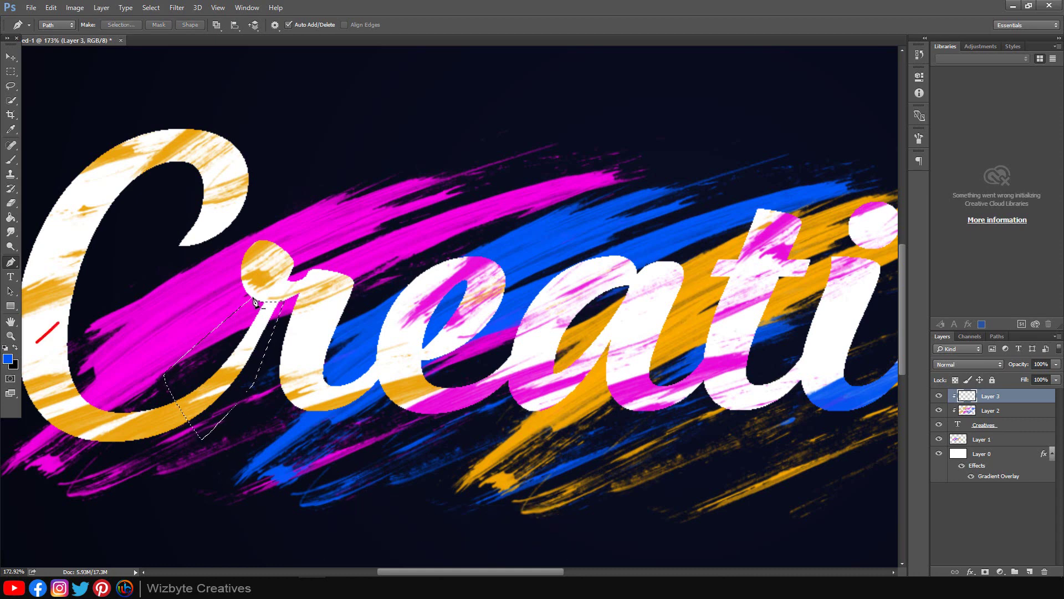
Step: Set the foreground color to black 000000
{"action": "left_click", "coordinate": [8, 361]}
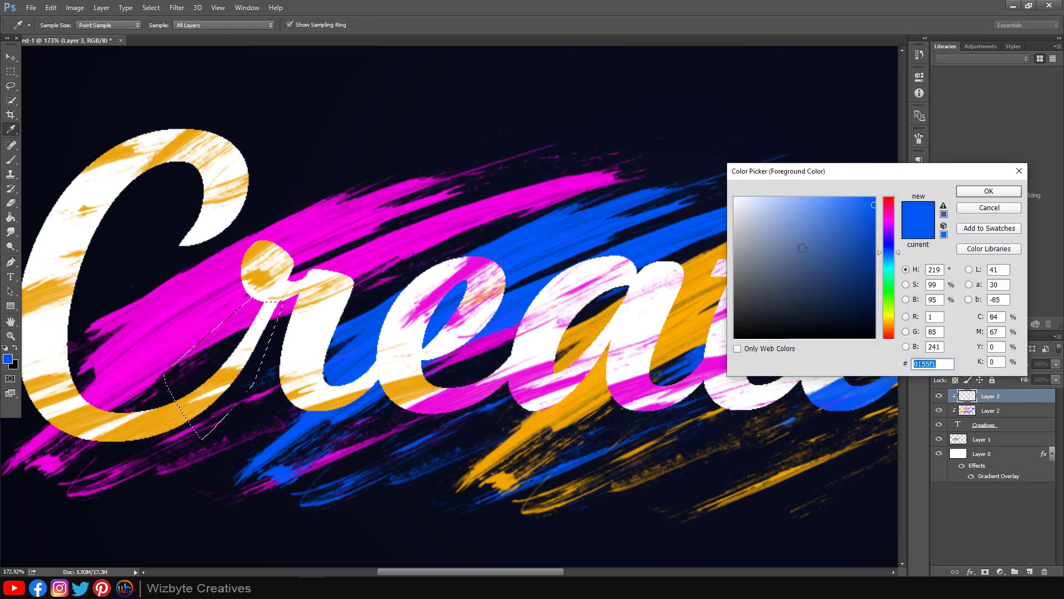
{"action": "type", "text": "000000"}
{"action": "left_click", "coordinate": [1004, 193]}
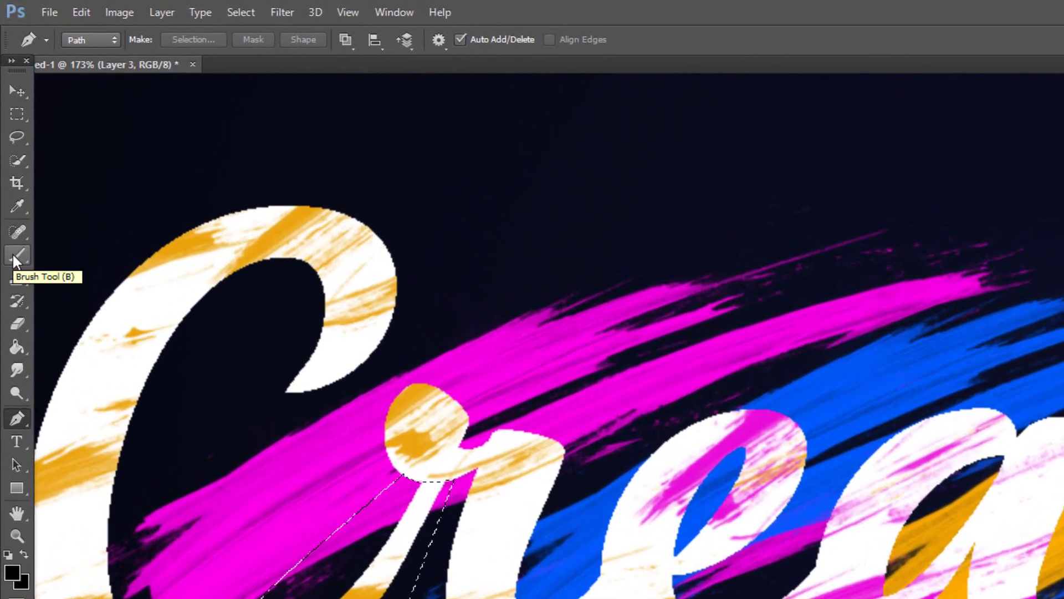
Step: Set up the Brush tool with a soft round tip at 150 px, 0% hardness and 80% opacity
{"action": "left_click", "coordinate": [12, 254]}
{"action": "left_click", "coordinate": [85, 248]}
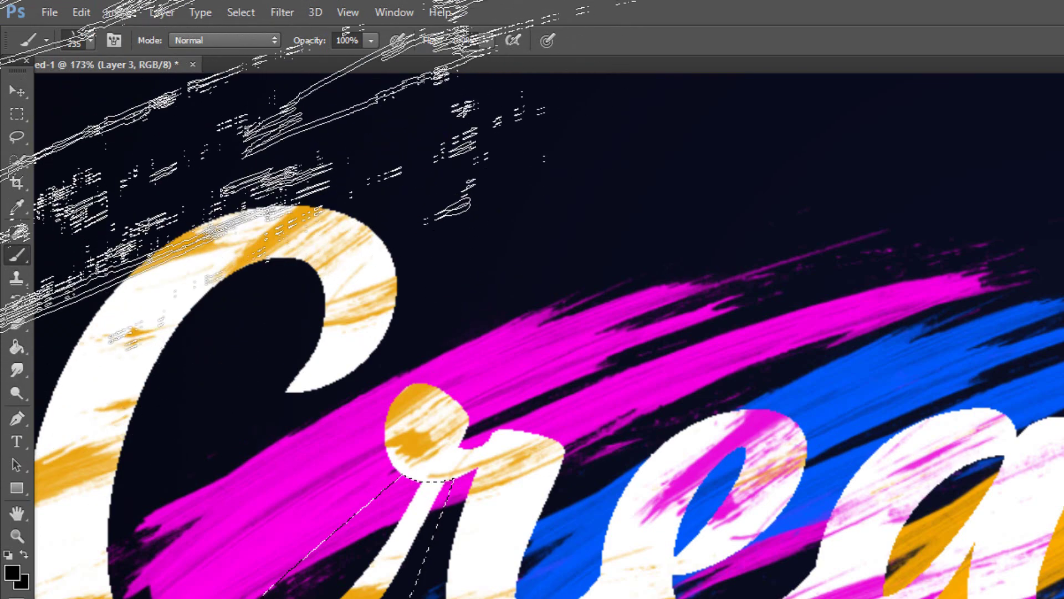
{"action": "left_click", "coordinate": [90, 40]}
{"action": "scroll", "coordinate": [179, 351], "scroll_direction": "up", "scroll_amount": 3}
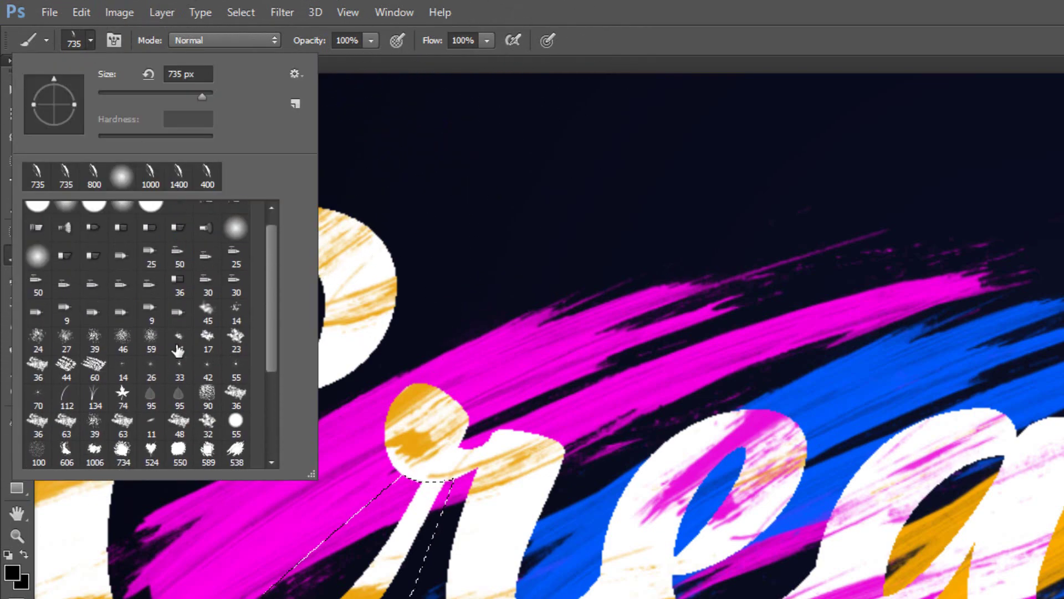
{"action": "scroll", "coordinate": [178, 351], "scroll_direction": "up", "scroll_amount": 1}
{"action": "left_click", "coordinate": [65, 217]}
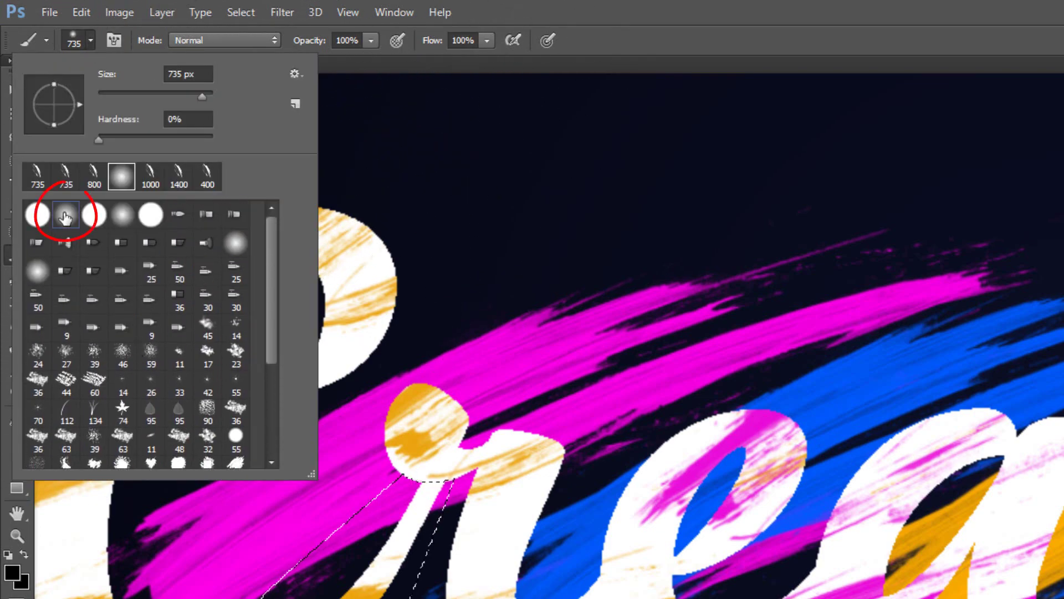
{"action": "left_click", "coordinate": [185, 74]}
{"action": "type", "text": "150"}
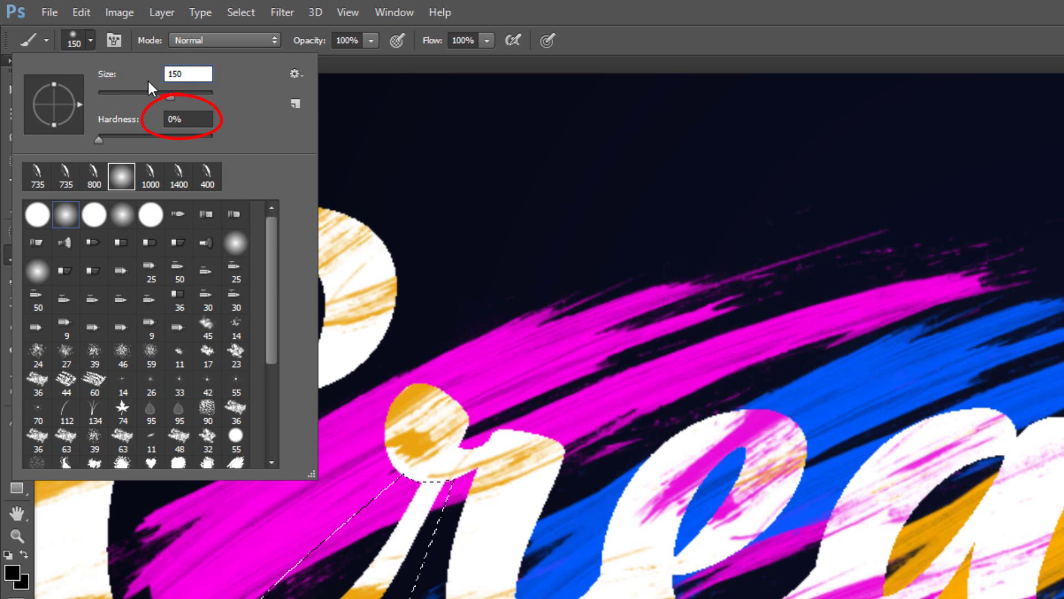
{"action": "left_click_drag", "start_coordinate": [310, 40], "coordinate": [290, 40]}
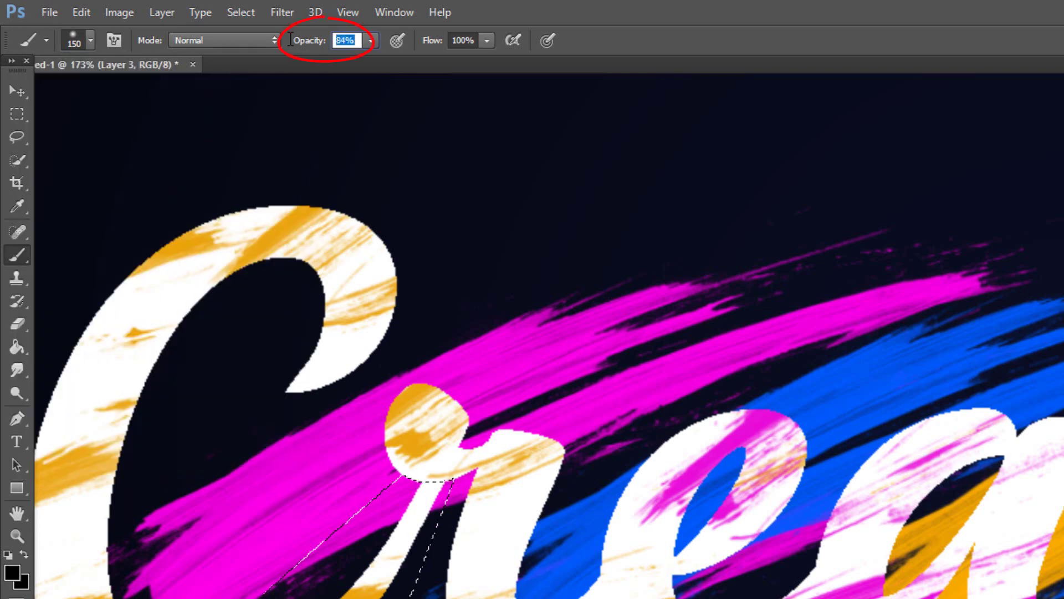
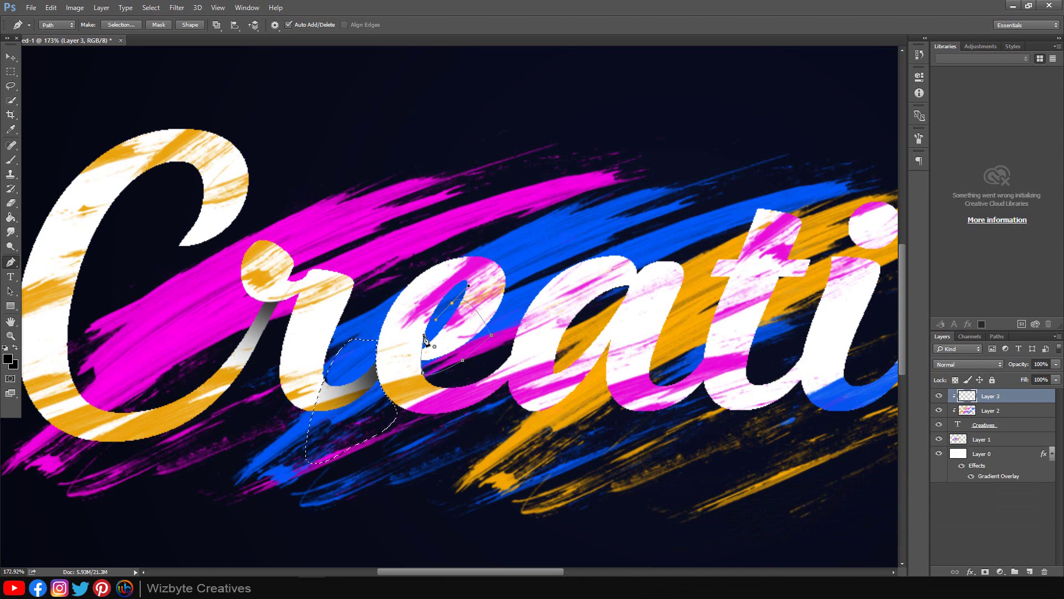
Step: Convert the path inside the first e's loop to a selection and brush soft black shading where the crossbar meets the stem
{"action": "key", "text": "ctrl+Return"}
{"action": "key", "text": "b"}
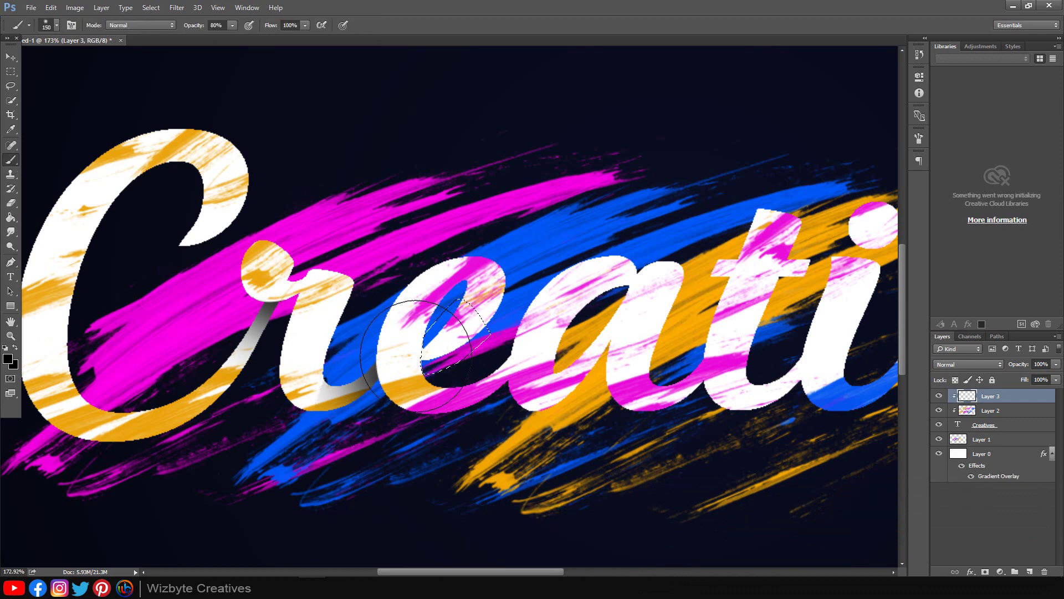
{"action": "left_click_drag", "start_coordinate": [417, 357], "coordinate": [420, 359]}
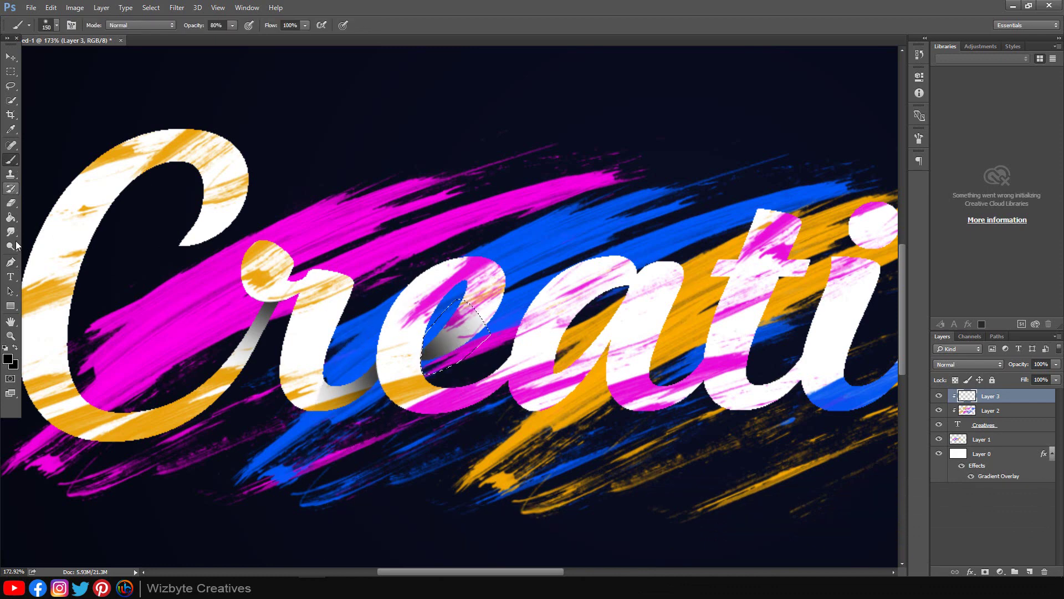
Step: Select the first e's tail with a closed Pen path and brush black shading where it meets the a
{"action": "key", "text": "p"}
{"action": "left_click", "coordinate": [515, 341]}
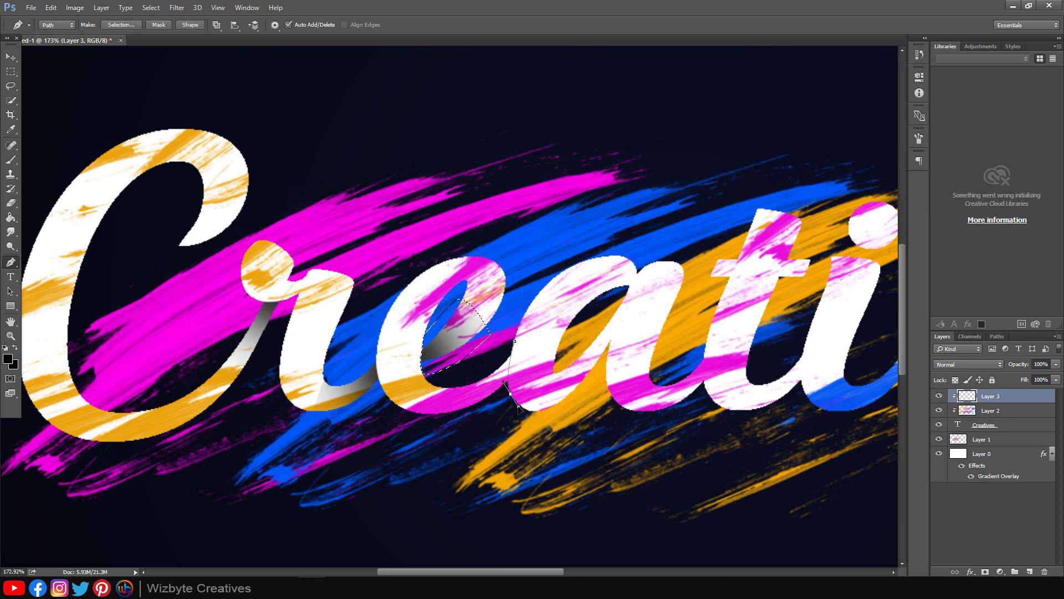
{"action": "key", "text": "ctrl+Return"}
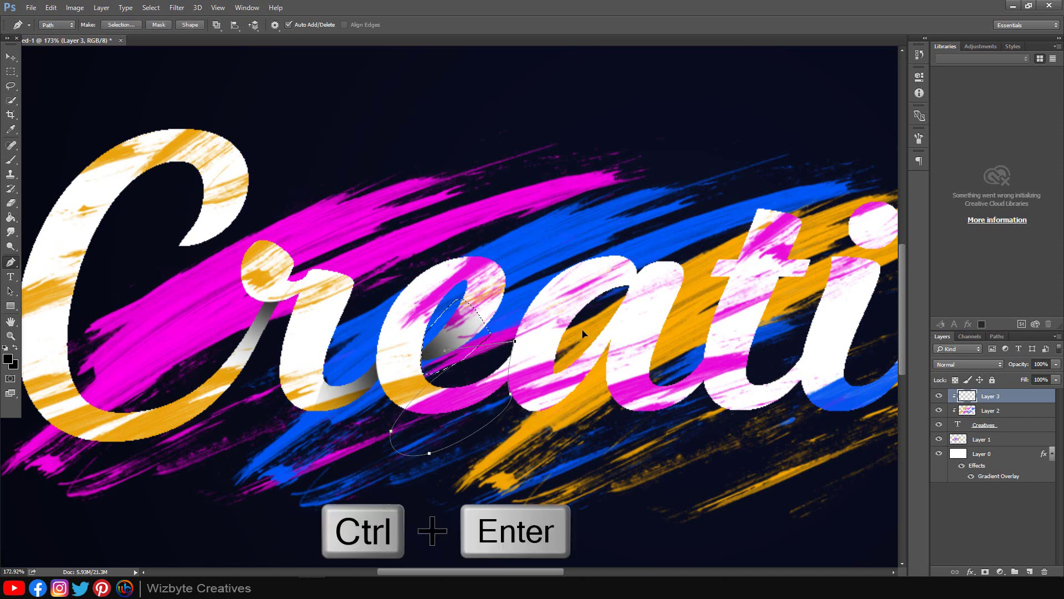
{"action": "key", "text": "b"}
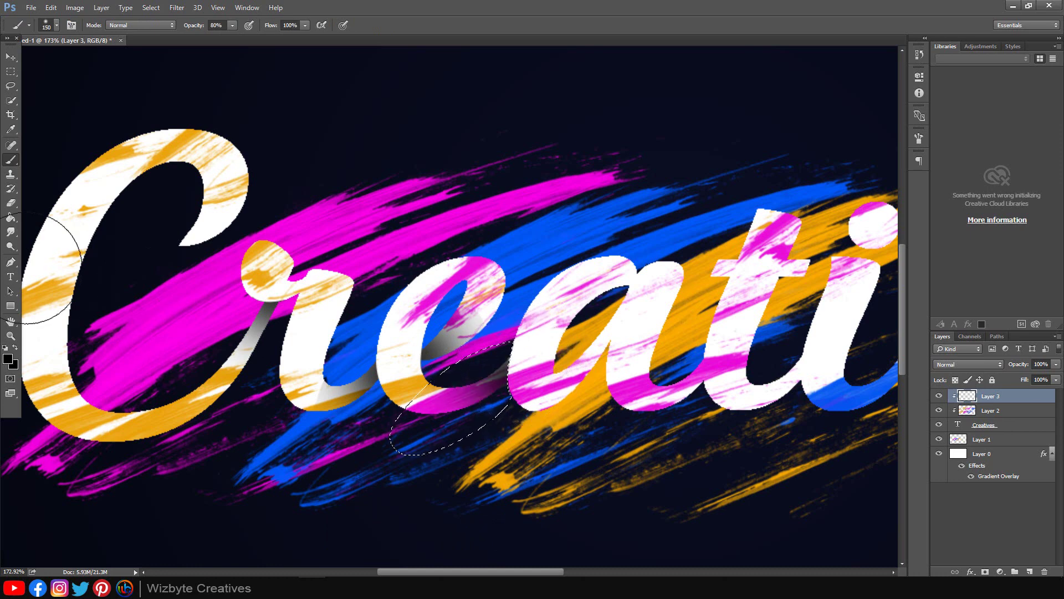
Step: Select the a's upper bowl with a closed Pen path and brush black shading where it meets the a's stem
{"action": "key", "text": "p"}
{"action": "left_click", "coordinate": [642, 270]}
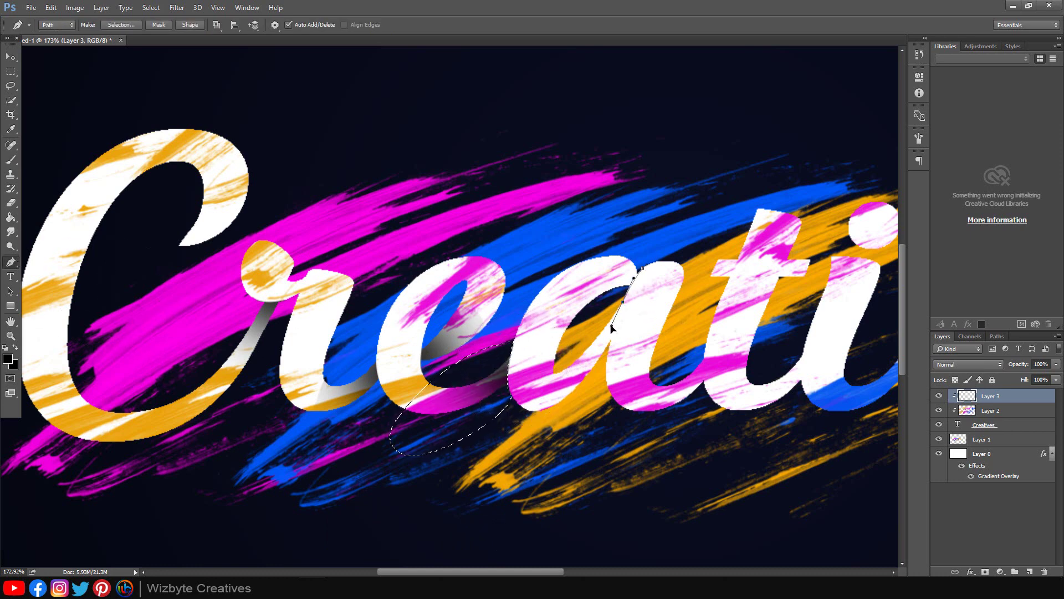
{"action": "mouse_move", "coordinate": [611, 326]}
{"action": "left_mouse_down"}
{"action": "mouse_move", "coordinate": [625, 299]}
{"action": "mouse_move", "coordinate": [610, 322]}
{"action": "left_mouse_up"}
{"action": "left_click", "coordinate": [563, 353]}
{"action": "left_click_drag", "start_coordinate": [585, 259], "coordinate": [630, 250]}
{"action": "left_click", "coordinate": [643, 272]}
{"action": "key", "text": "ctrl+Return"}
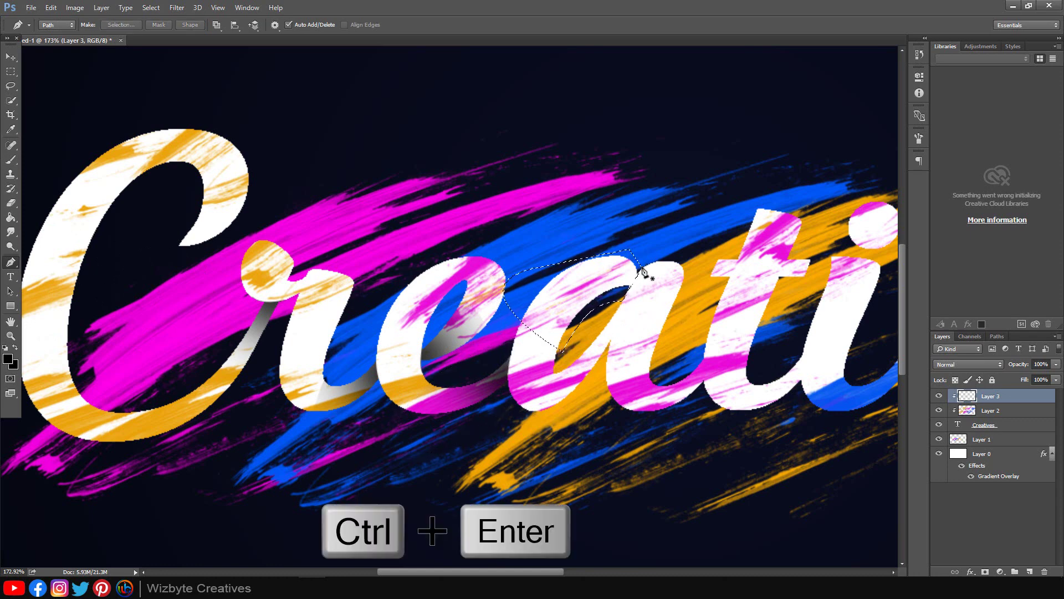
{"action": "left_click", "coordinate": [15, 164]}
{"action": "left_click_drag", "start_coordinate": [571, 272], "coordinate": [627, 263]}
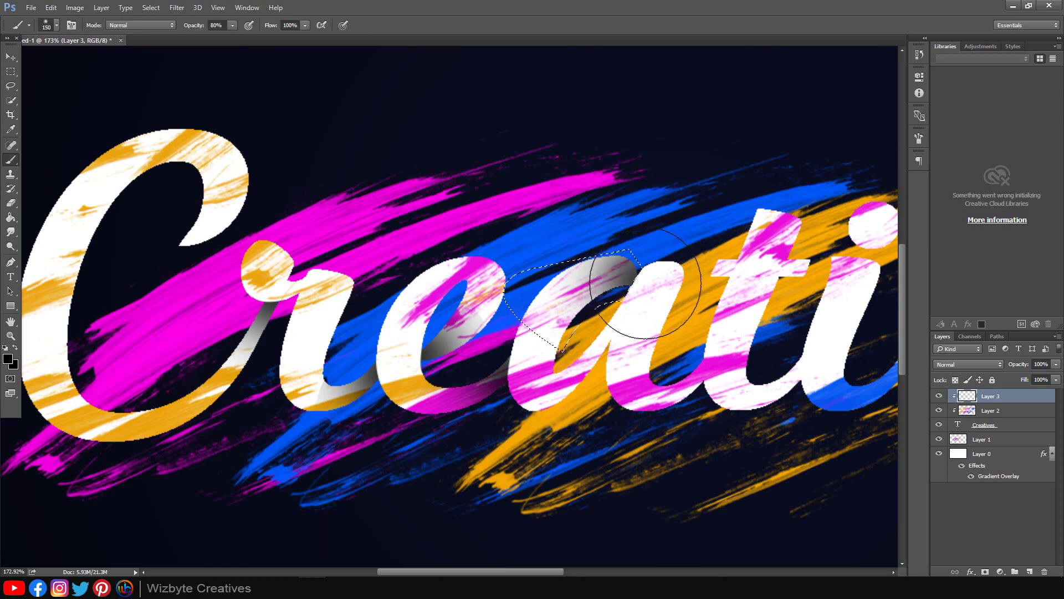
Step: Select the a's tail with a closed Pen path and brush black shading where it runs into the t
{"action": "left_click", "coordinate": [10, 262]}
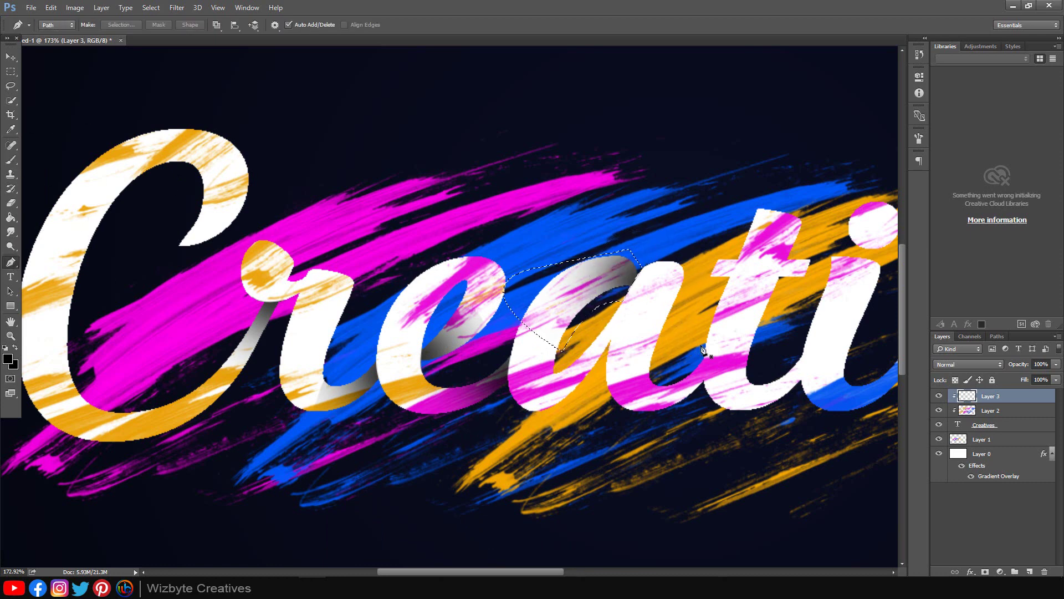
{"action": "left_click", "coordinate": [711, 398]}
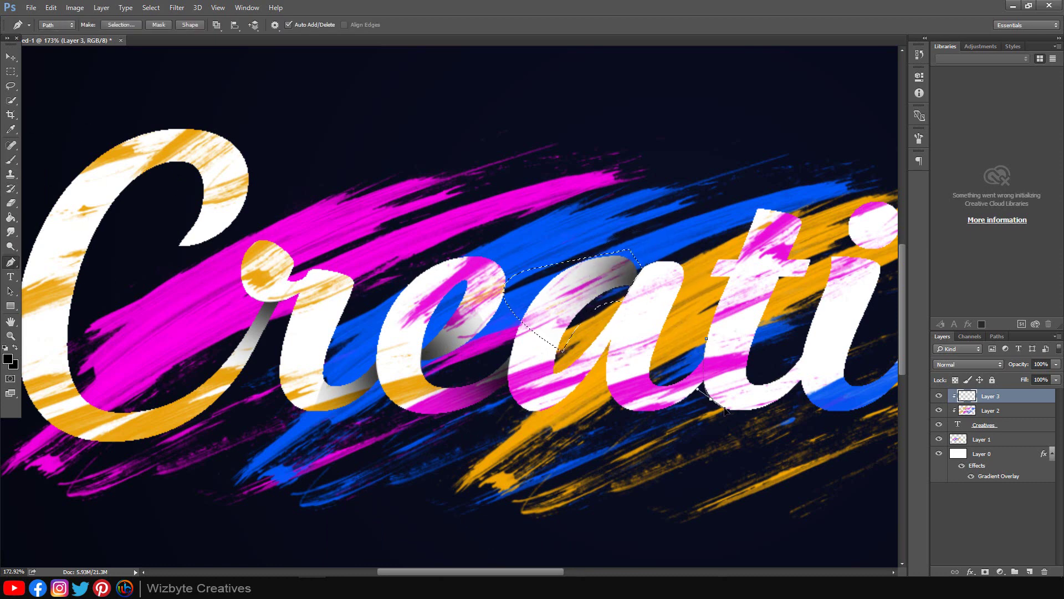
{"action": "left_click", "coordinate": [608, 446]}
{"action": "left_click_drag", "start_coordinate": [647, 359], "coordinate": [707, 341]}
{"action": "key", "text": "ctrl+Return"}
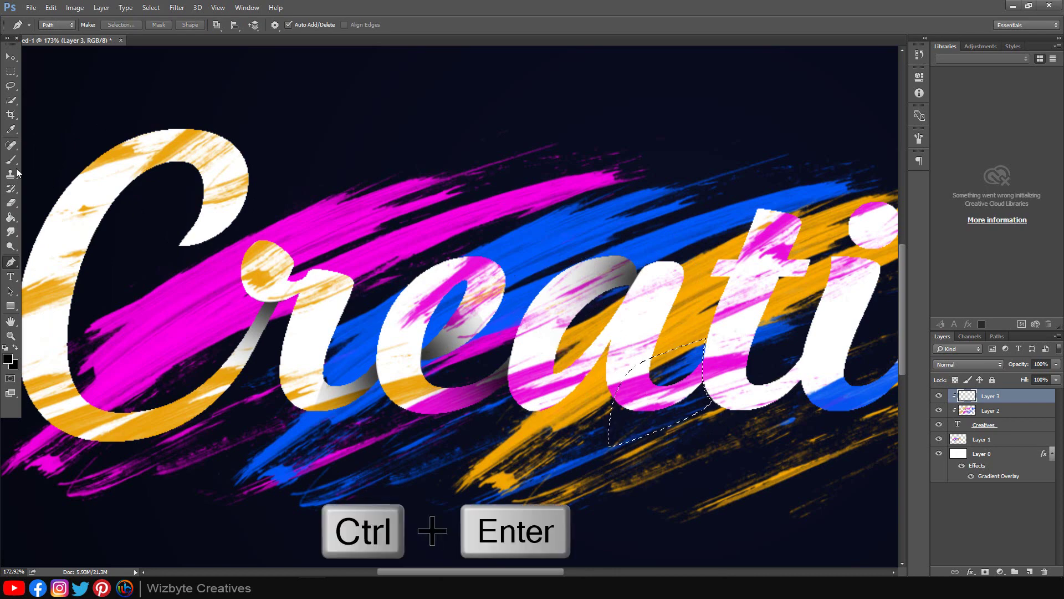
{"action": "key", "text": "b"}
{"action": "left_click_drag", "start_coordinate": [708, 364], "coordinate": [231, 344]}
Step: Select the t's tail with a closed Pen path and brush black shading where it meets the i
{"action": "key", "text": "p"}
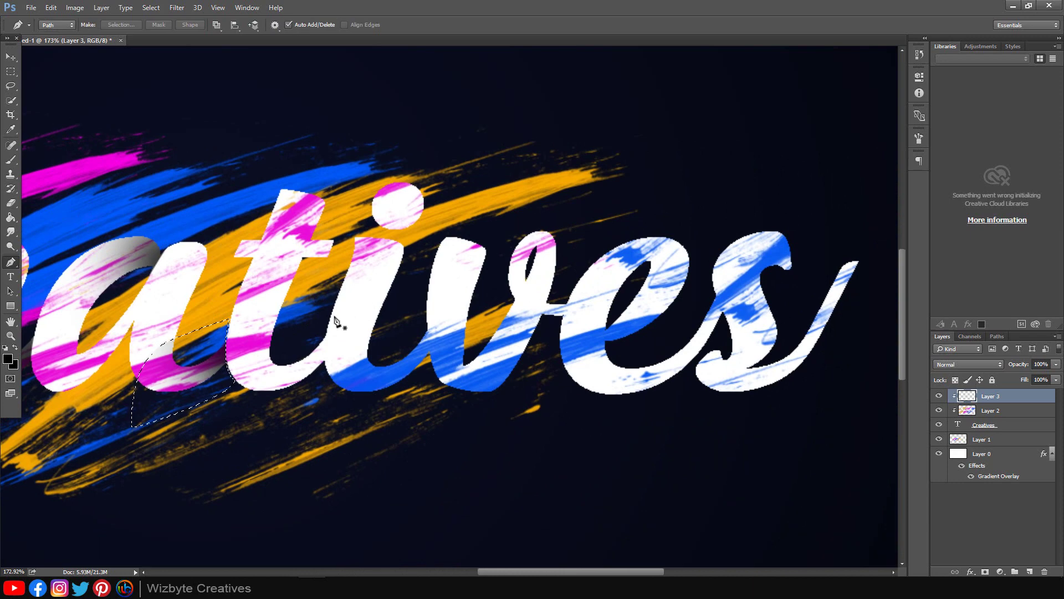
{"action": "left_click", "coordinate": [329, 318]}
{"action": "left_click_drag", "start_coordinate": [335, 383], "coordinate": [354, 397]}
{"action": "left_click", "coordinate": [247, 416]}
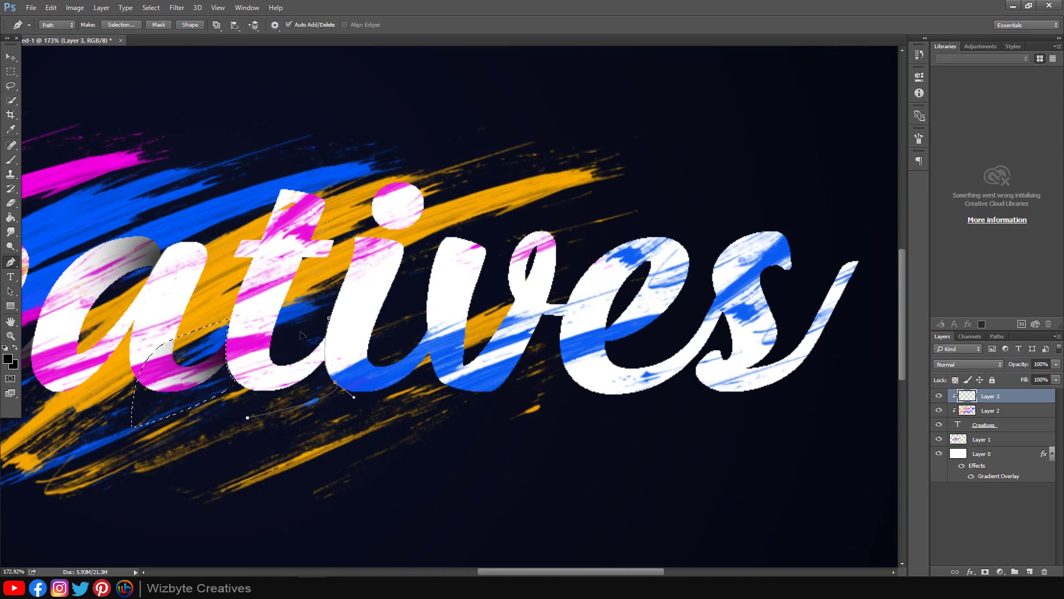
{"action": "left_click", "coordinate": [329, 320]}
{"action": "key", "text": "ctrl+Return"}
{"action": "key", "text": "b"}
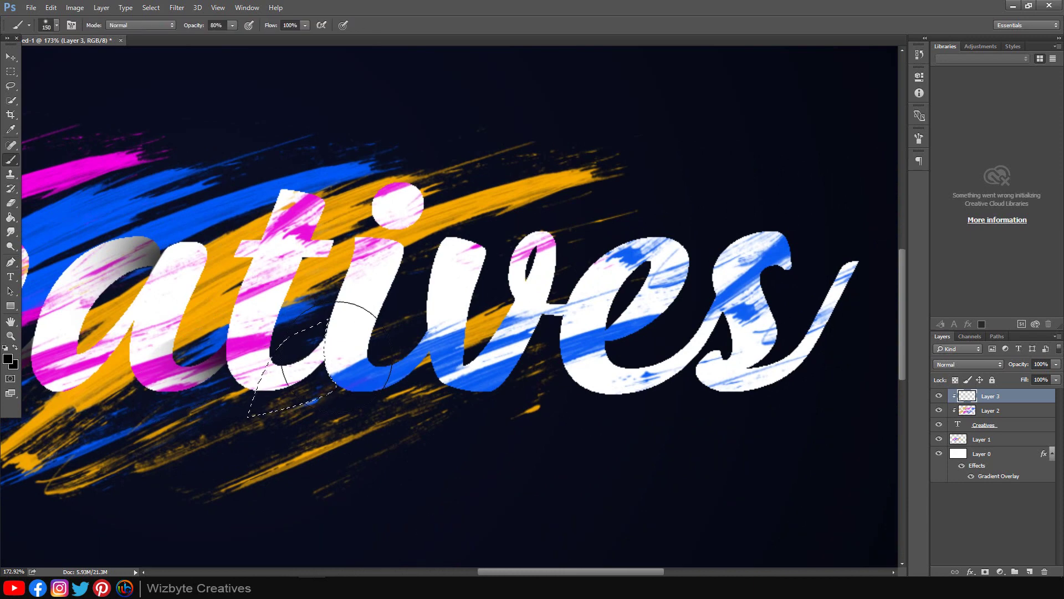
Step: Select the i's tail with a closed Pen path and brush black shading where it meets the v
{"action": "key", "text": "p"}
{"action": "left_click", "coordinate": [426, 320]}
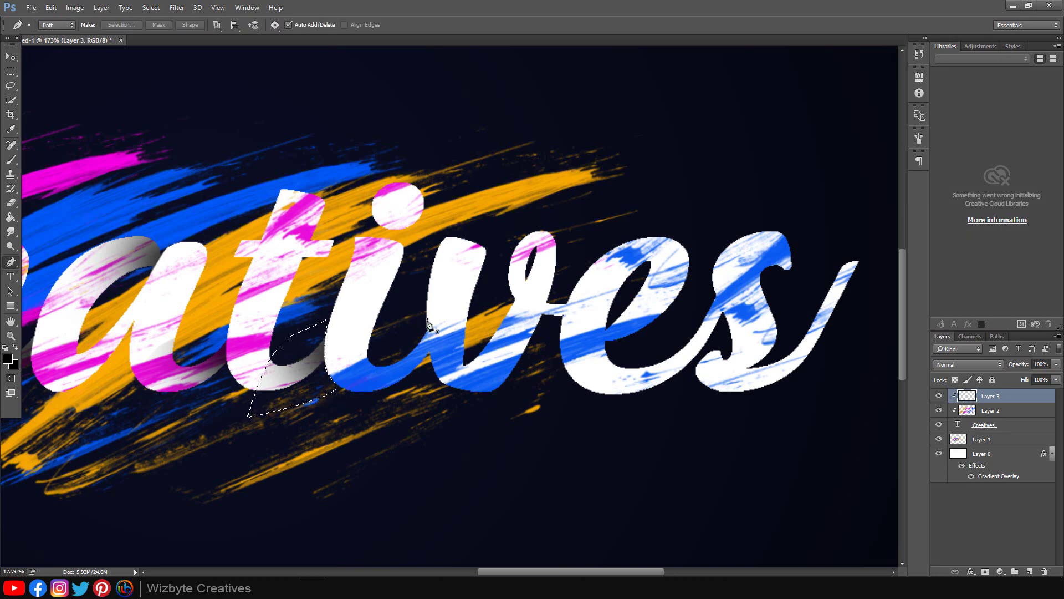
{"action": "left_click_drag", "start_coordinate": [435, 372], "coordinate": [442, 391]}
{"action": "left_click", "coordinate": [395, 418]}
{"action": "left_click", "coordinate": [345, 422]}
{"action": "left_click", "coordinate": [403, 334]}
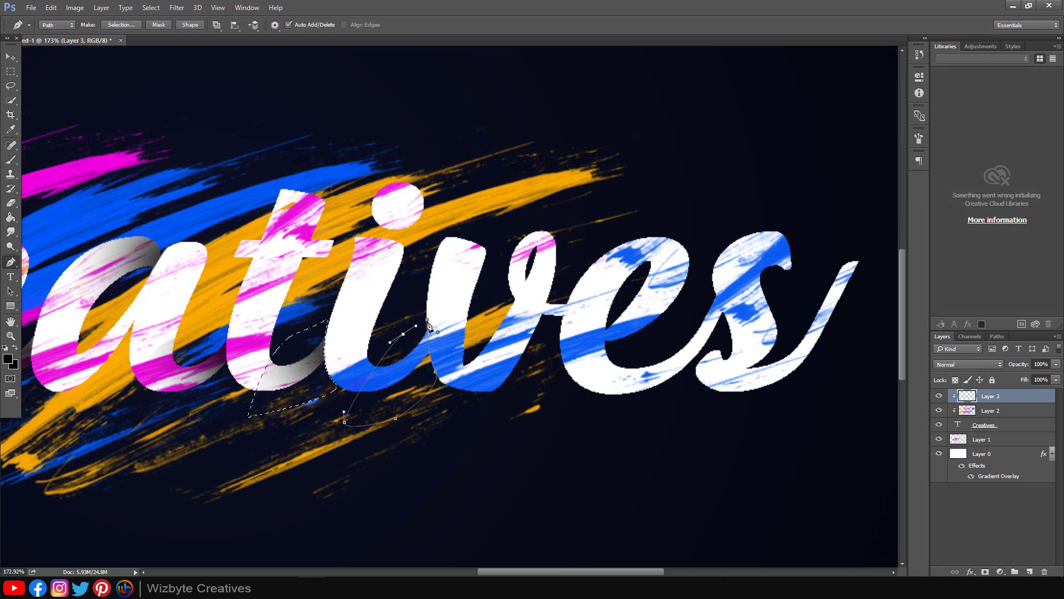
{"action": "left_click", "coordinate": [427, 320]}
{"action": "key", "text": "ctrl+Return"}
{"action": "key", "text": "b"}
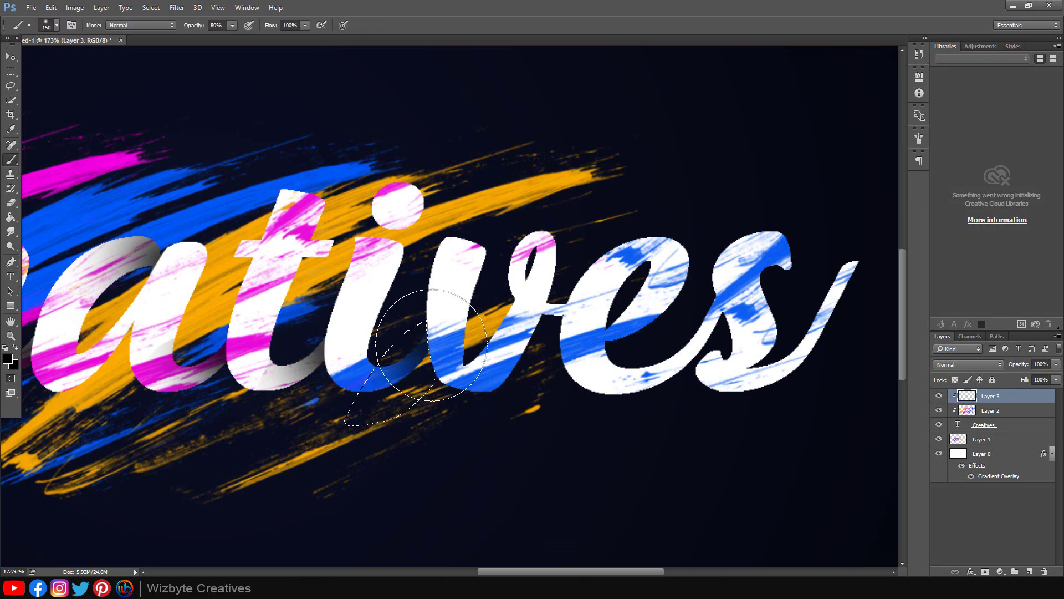
Step: Select the outer side of the v's small loop with a closed Pen path and brush black shading over its lower part
{"action": "key", "text": "p"}
{"action": "left_click", "coordinate": [527, 277]}
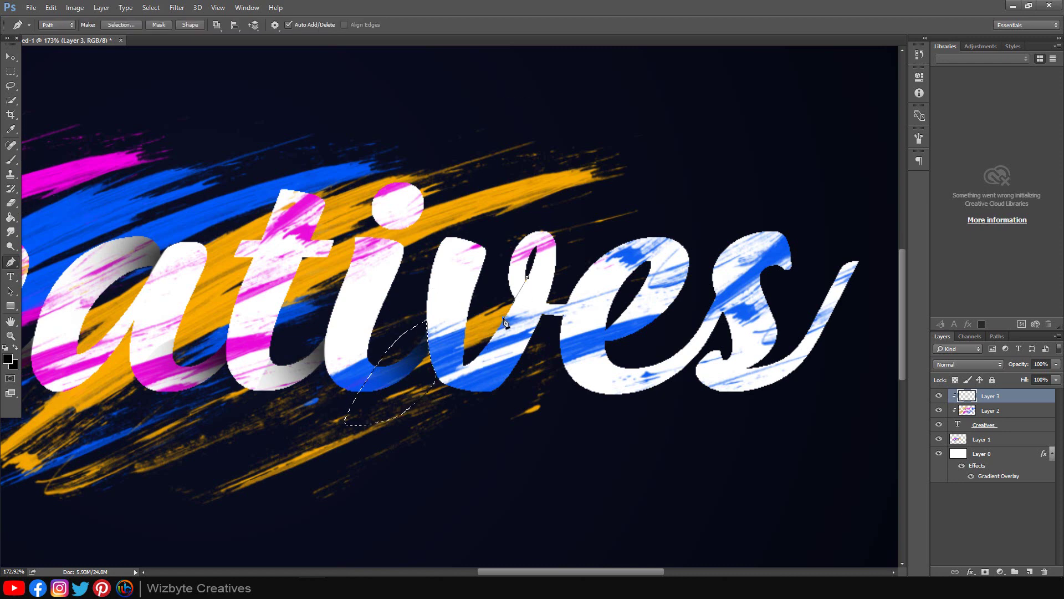
{"action": "left_click", "coordinate": [501, 235]}
{"action": "left_click", "coordinate": [519, 213]}
{"action": "left_click", "coordinate": [534, 251]}
{"action": "left_click", "coordinate": [528, 278]}
{"action": "key", "text": "ctrl+Return"}
{"action": "key", "text": "b"}
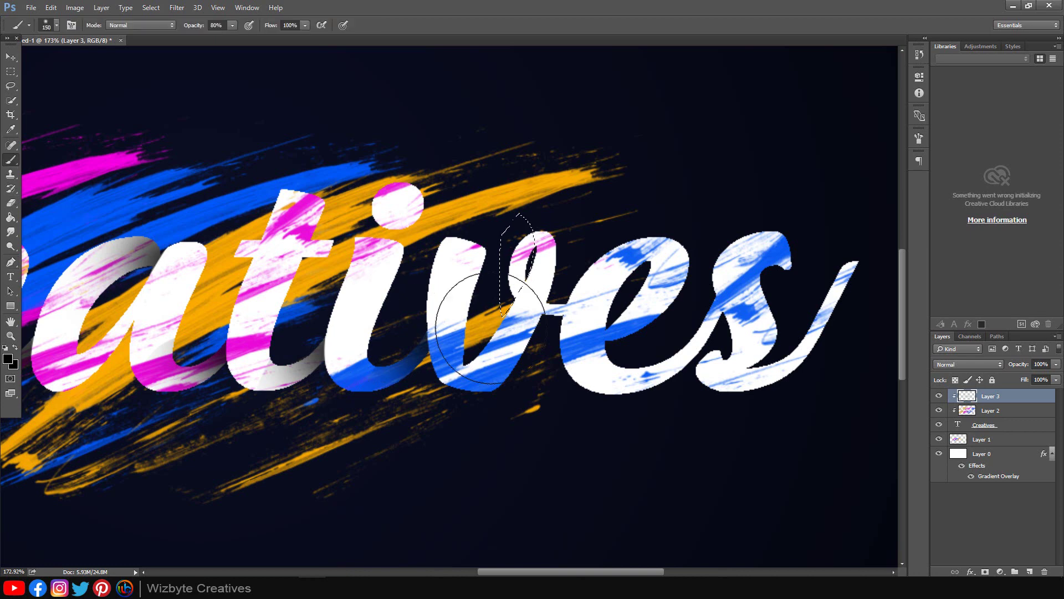
{"action": "mouse_move", "coordinate": [509, 314]}
{"action": "left_mouse_down"}
{"action": "mouse_move", "coordinate": [512, 277]}
{"action": "mouse_move", "coordinate": [510, 300]}
{"action": "left_mouse_up"}
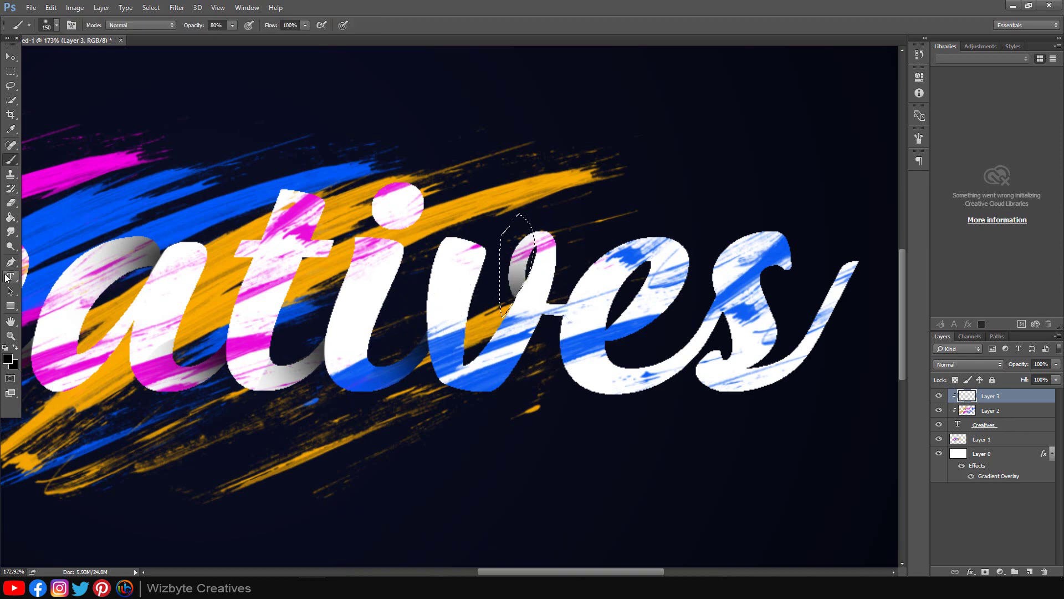
Step: Select the short stroke joining the v to the second e with a closed Pen path and brush black shading over it
{"action": "key", "text": "p"}
{"action": "left_click", "coordinate": [574, 287]}
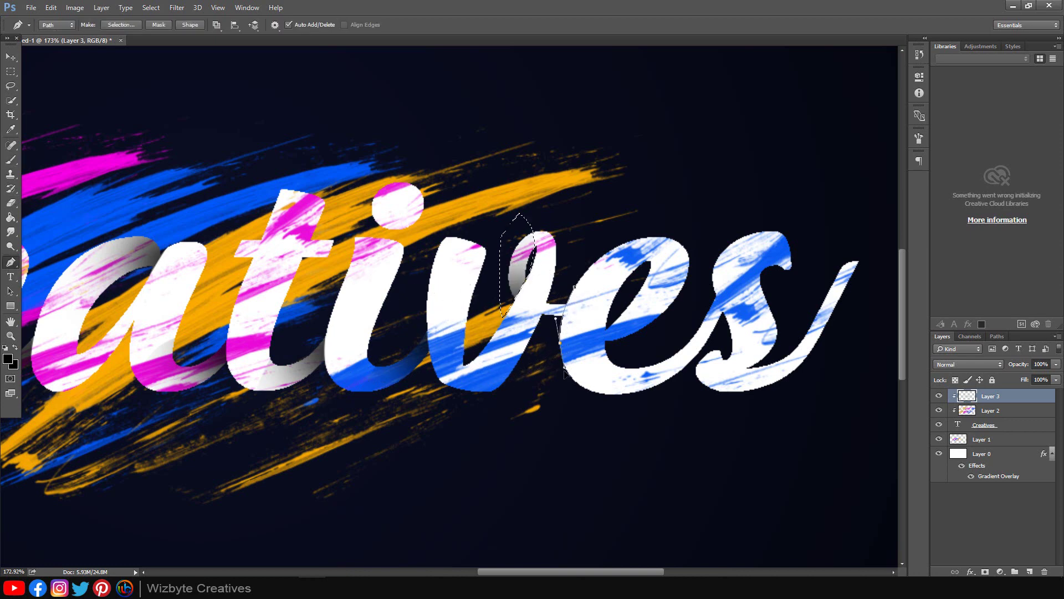
{"action": "left_click_drag", "start_coordinate": [531, 394], "coordinate": [527, 405]}
{"action": "key", "text": "ctrl+z"}
{"action": "left_click", "coordinate": [540, 322]}
{"action": "scroll", "coordinate": [541, 326], "scroll_direction": "up", "scroll_amount": 1}
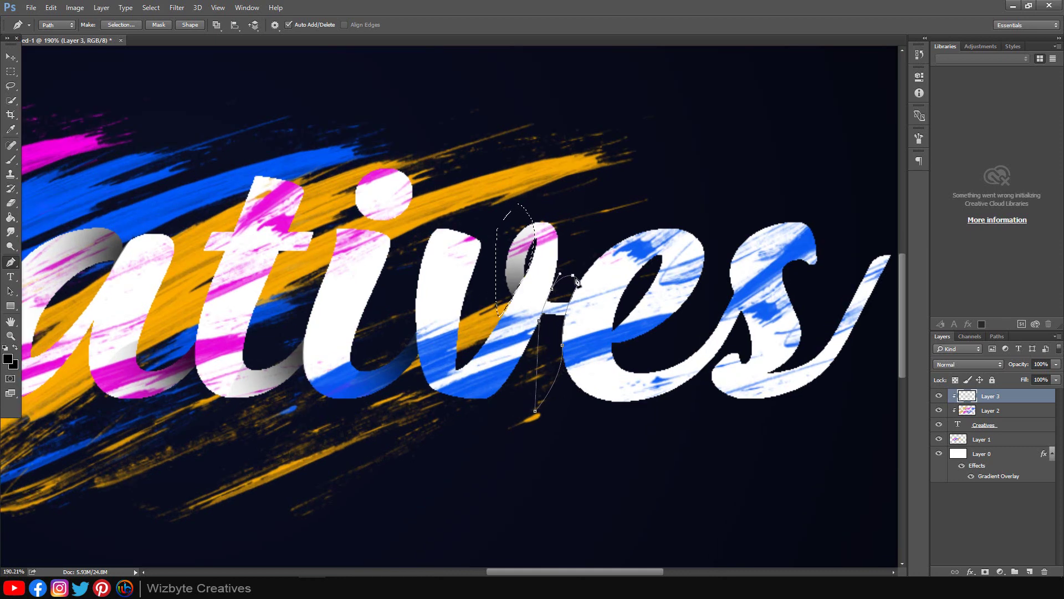
{"action": "key", "text": "ctrl+Return"}
{"action": "key", "text": "b"}
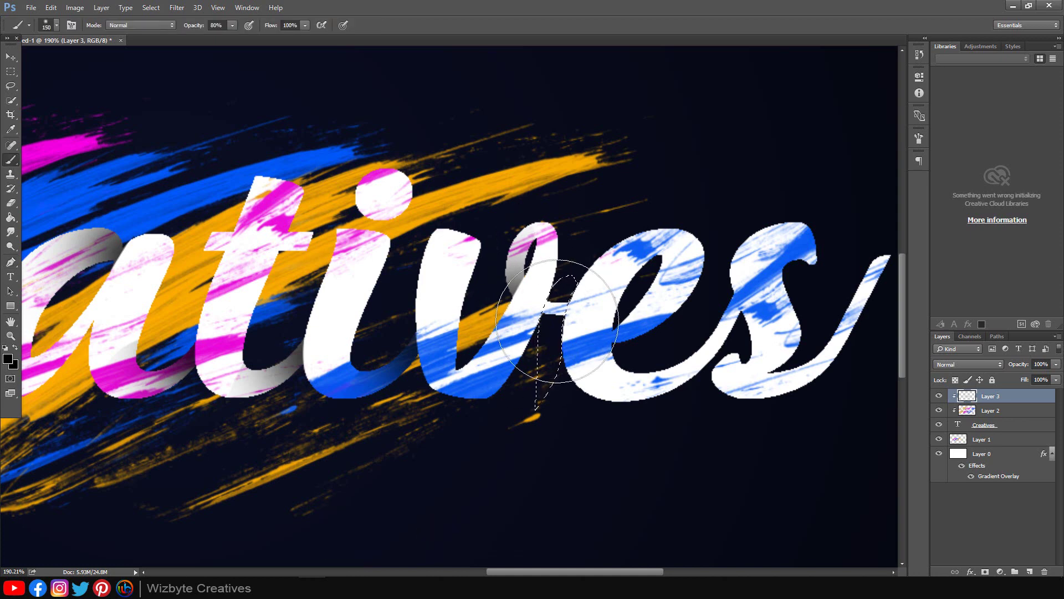
Step: Select the lower part of the second e's loop with a closed Pen path and brush black shading where it meets the stem
{"action": "key", "text": "p"}
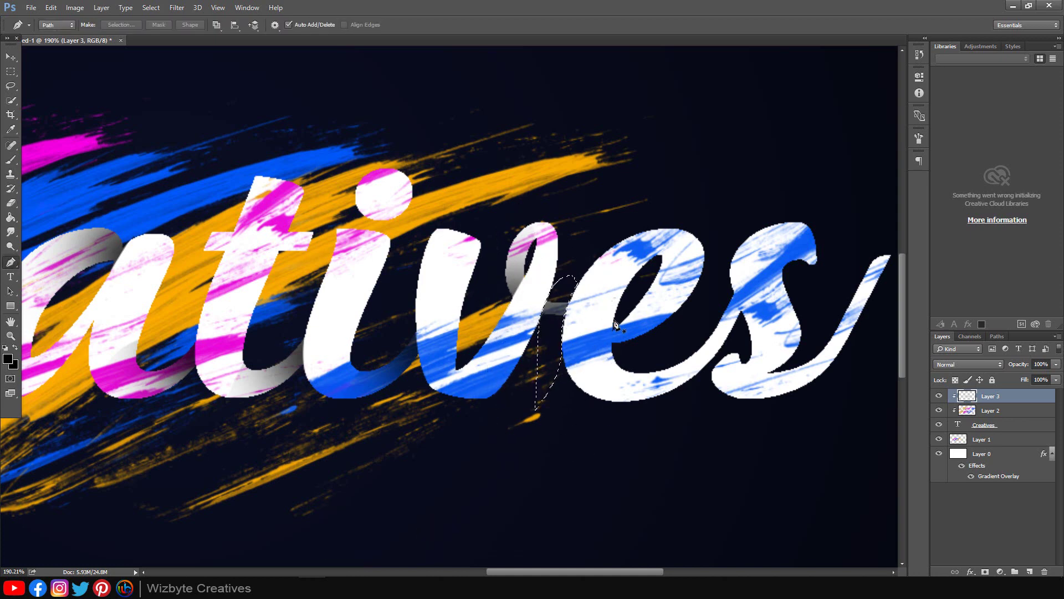
{"action": "left_click", "coordinate": [614, 319]}
{"action": "left_click", "coordinate": [696, 318]}
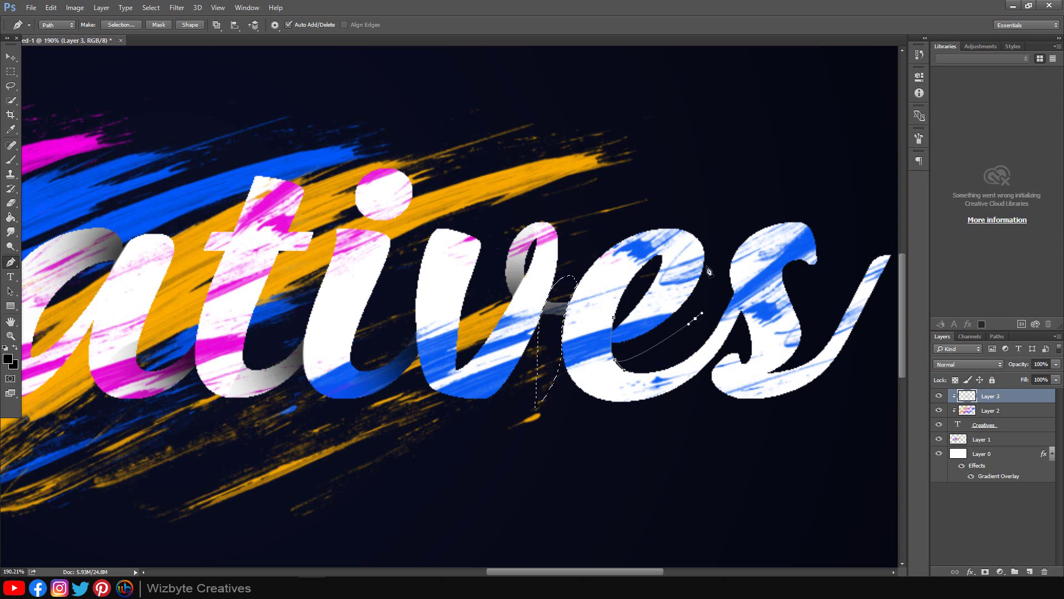
{"action": "left_click", "coordinate": [647, 280]}
{"action": "left_click", "coordinate": [614, 318]}
{"action": "key", "text": "ctrl+Return"}
{"action": "key", "text": "b"}
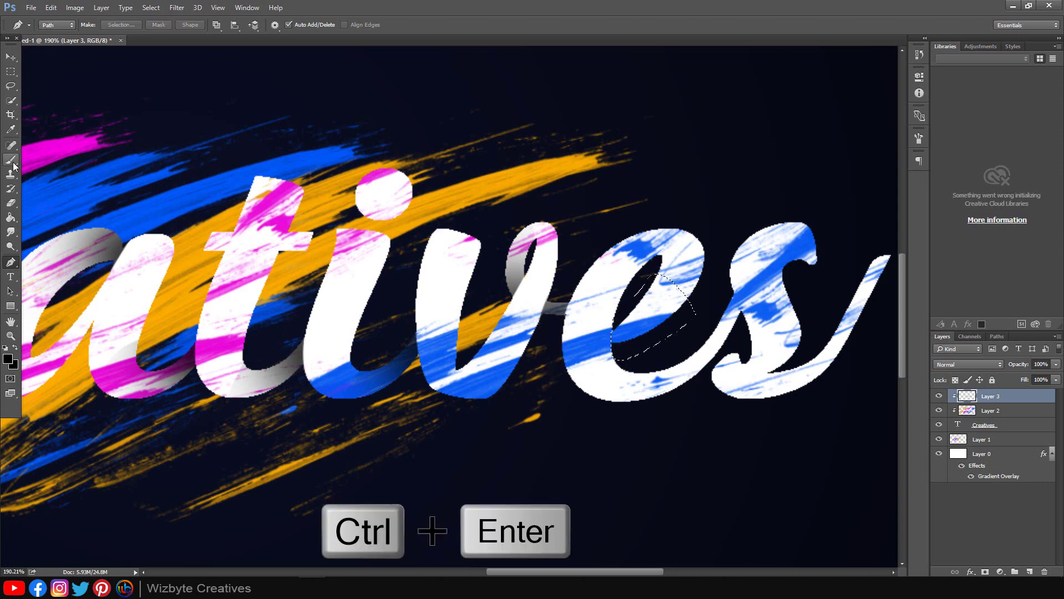
Step: Select the second e's tail with a closed Pen path and brush black shading where it meets the s
{"action": "key", "text": "p"}
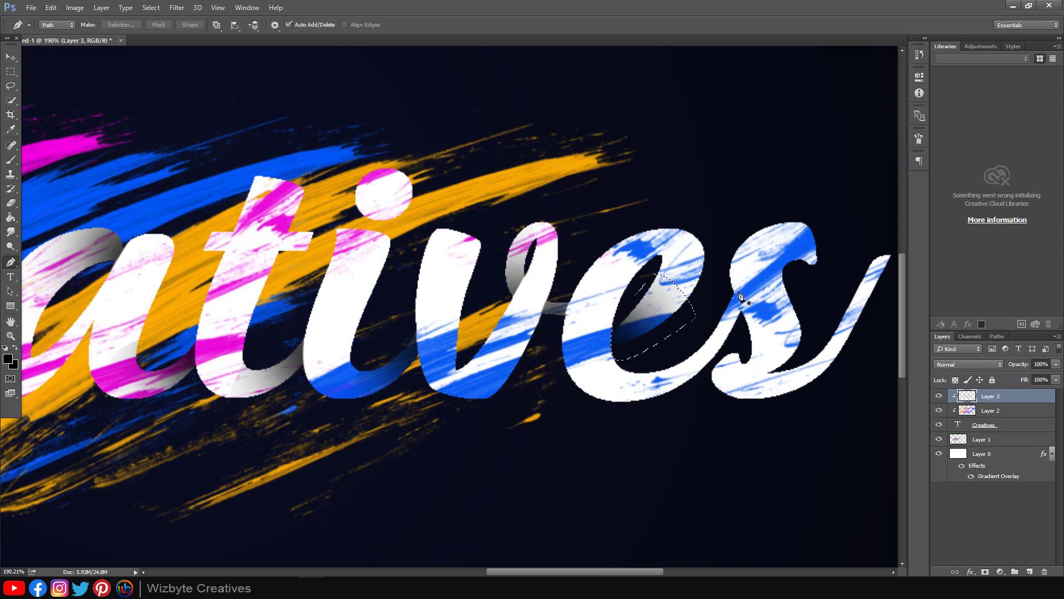
{"action": "left_click", "coordinate": [734, 288]}
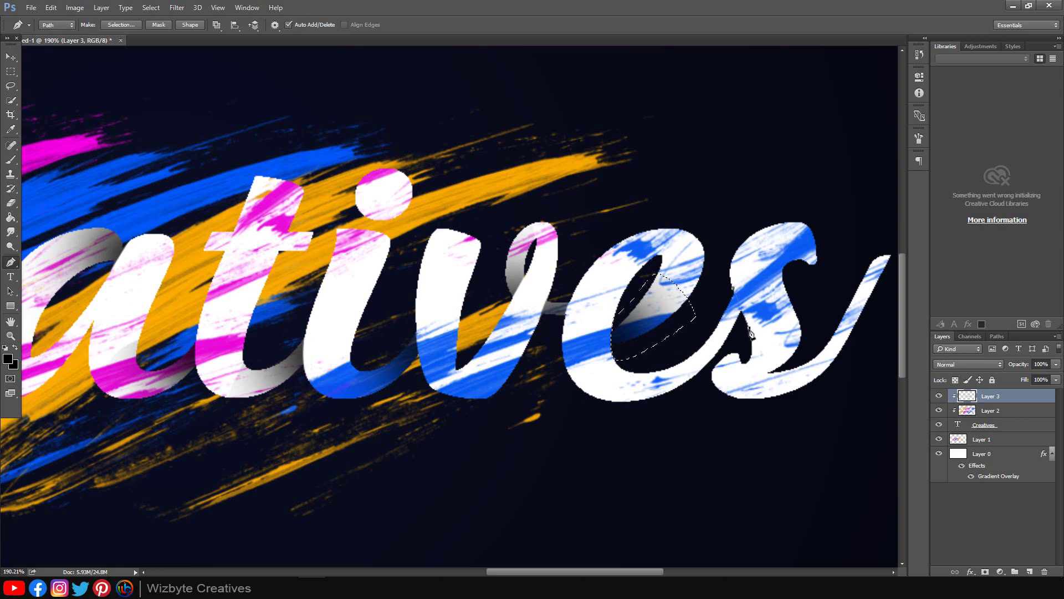
{"action": "left_click", "coordinate": [724, 354]}
{"action": "left_click", "coordinate": [703, 376]}
{"action": "left_click", "coordinate": [680, 400]}
{"action": "left_click_drag", "start_coordinate": [679, 341], "coordinate": [692, 337]}
{"action": "key", "text": "ctrl+Return"}
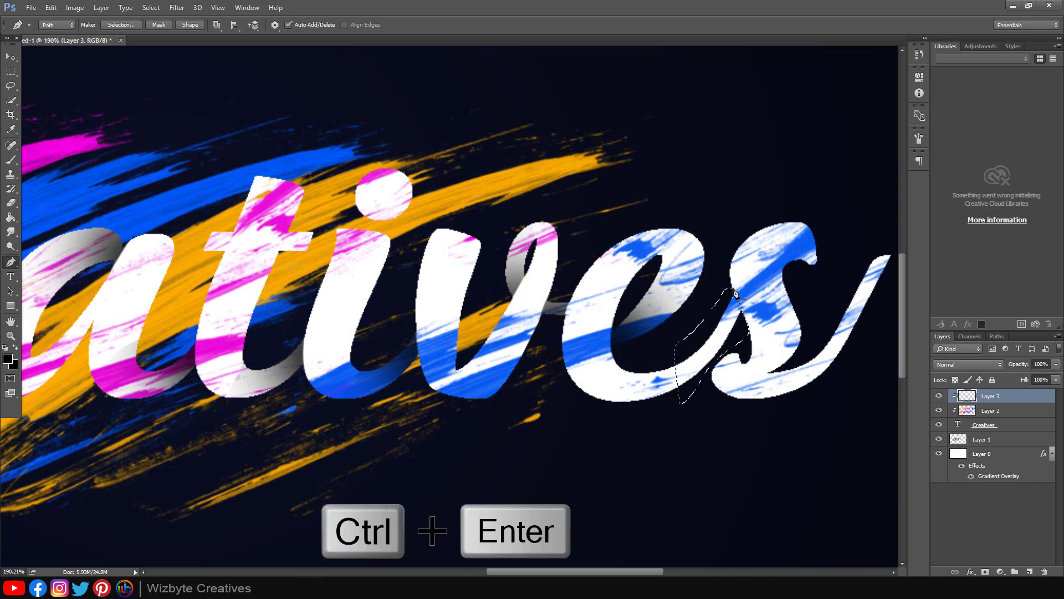
{"action": "key", "text": "b"}
{"action": "left_click_drag", "start_coordinate": [742, 292], "coordinate": [649, 283]}
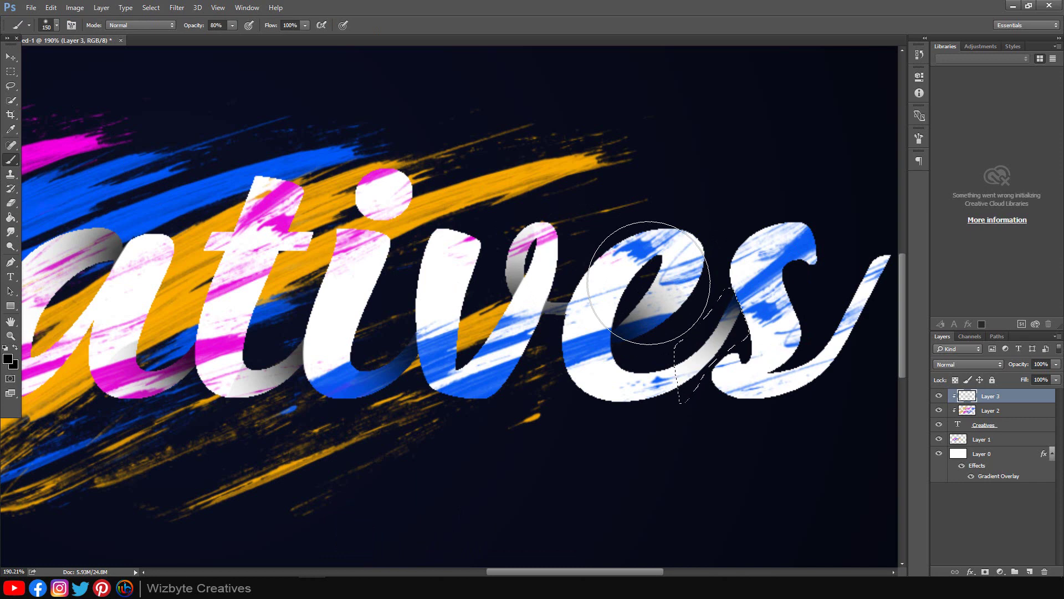
Step: Select the s's lower body with a closed Pen path and brush black shading where it meets the bottom curve
{"action": "key", "text": "p"}
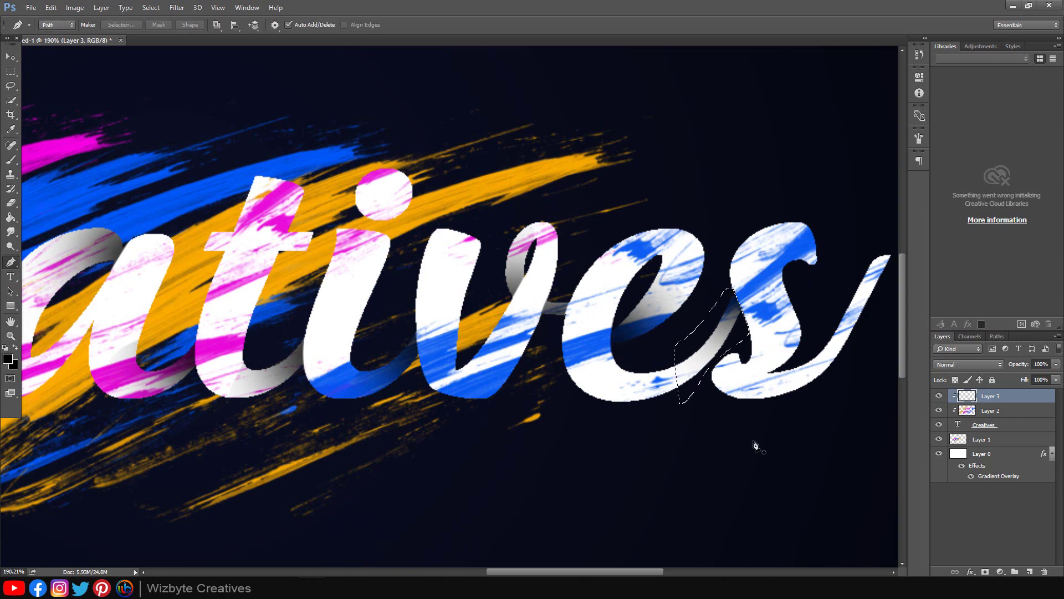
{"action": "left_click", "coordinate": [741, 359]}
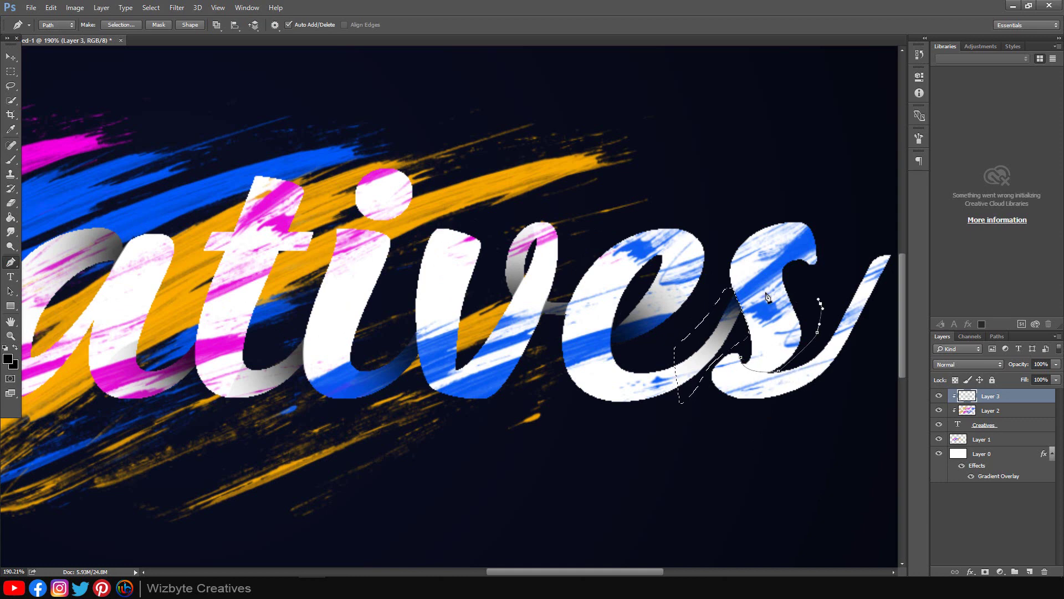
{"action": "key", "text": "ctrl+Return"}
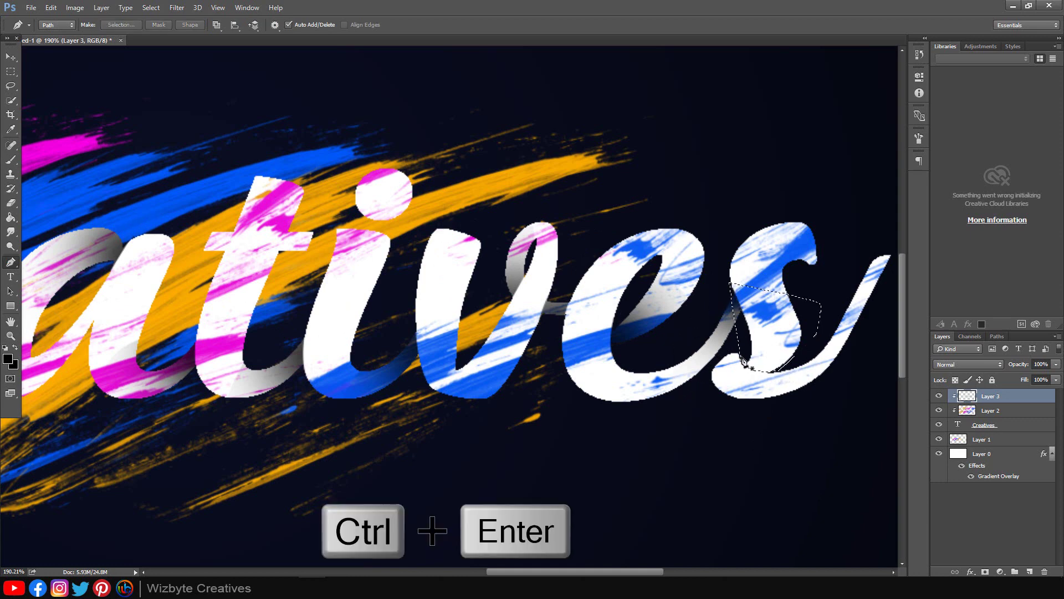
{"action": "key", "text": "b"}
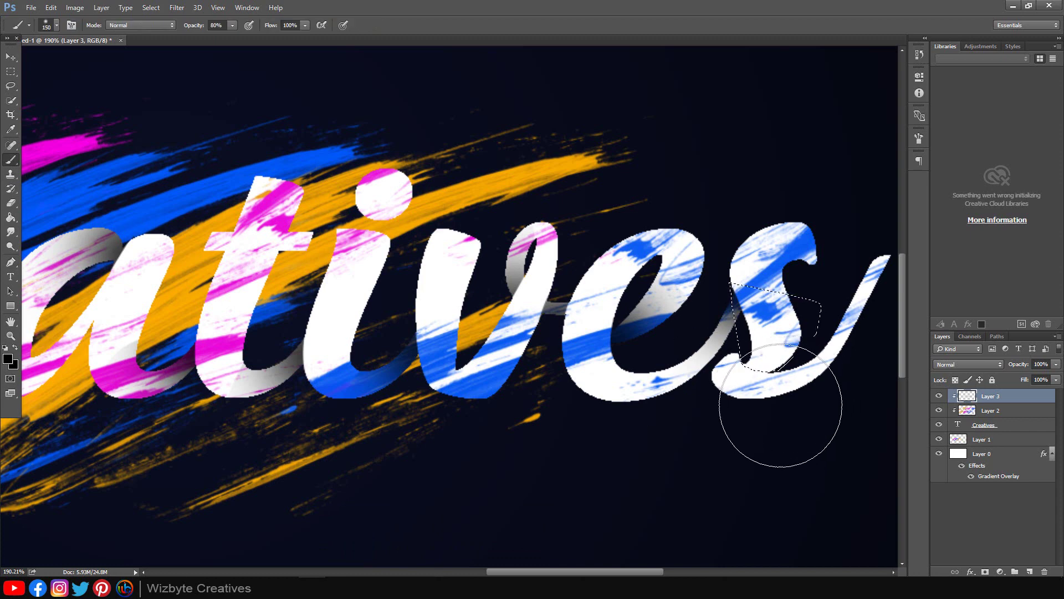
{"action": "key", "text": "ctrl+g"}
{"action": "key", "text": "ctrl+z"}
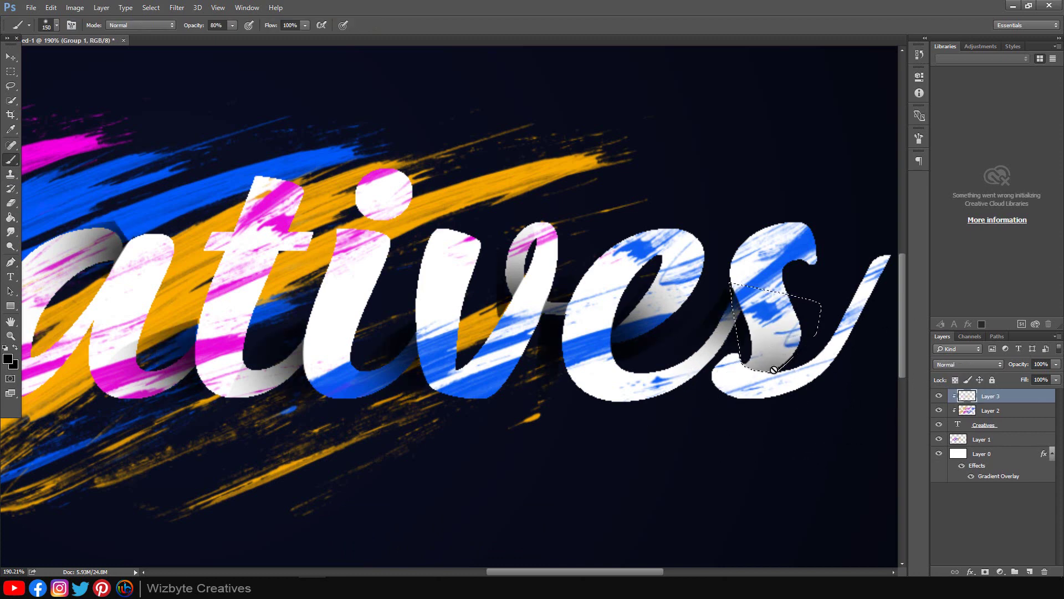
Step: Add the text "Wizbyte" in white 24 pt Handycheera Regular above the Creatives lettering
{"action": "key", "text": "v"}
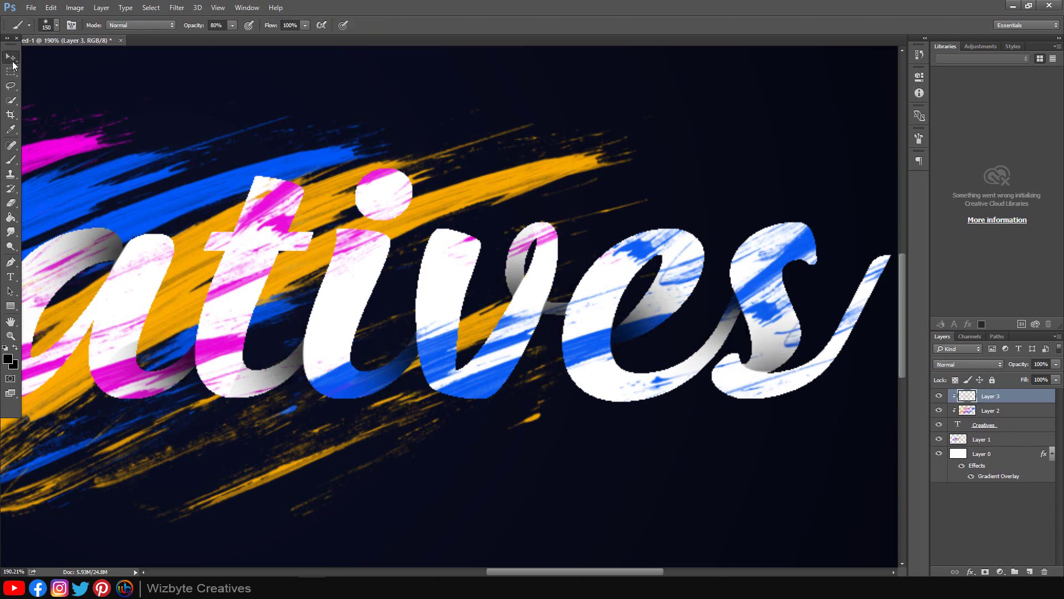
{"action": "key", "text": "ctrl+0"}
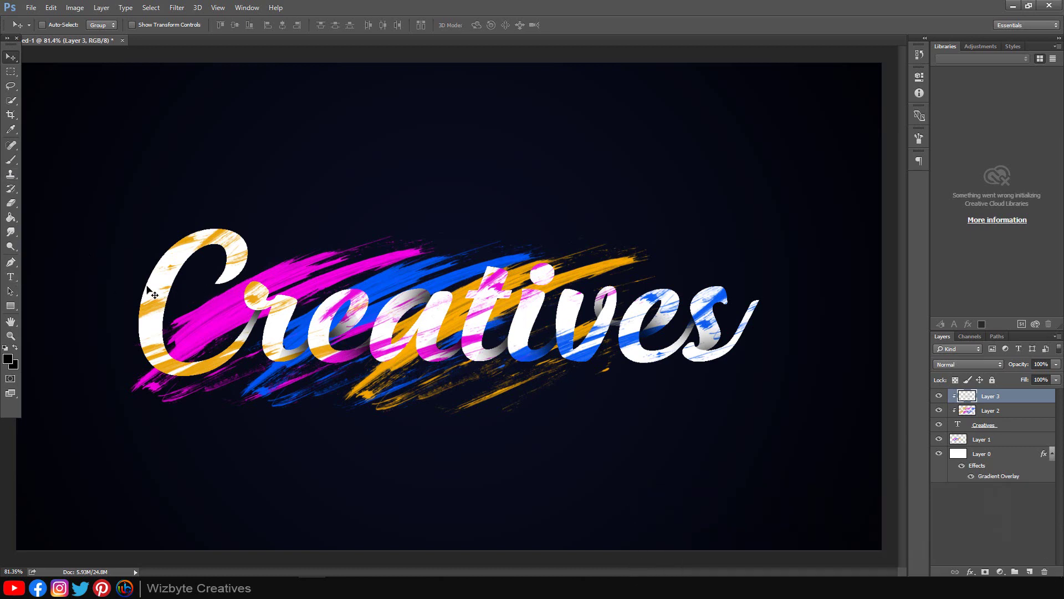
{"action": "left_click", "coordinate": [12, 277]}
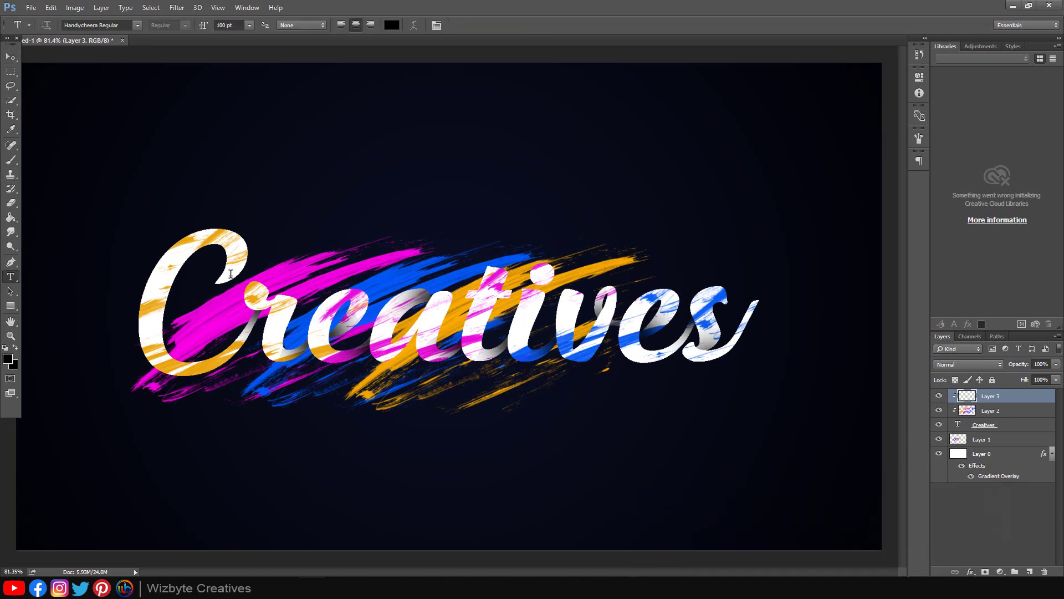
{"action": "left_click", "coordinate": [368, 183]}
{"action": "type", "text": "Wi"}
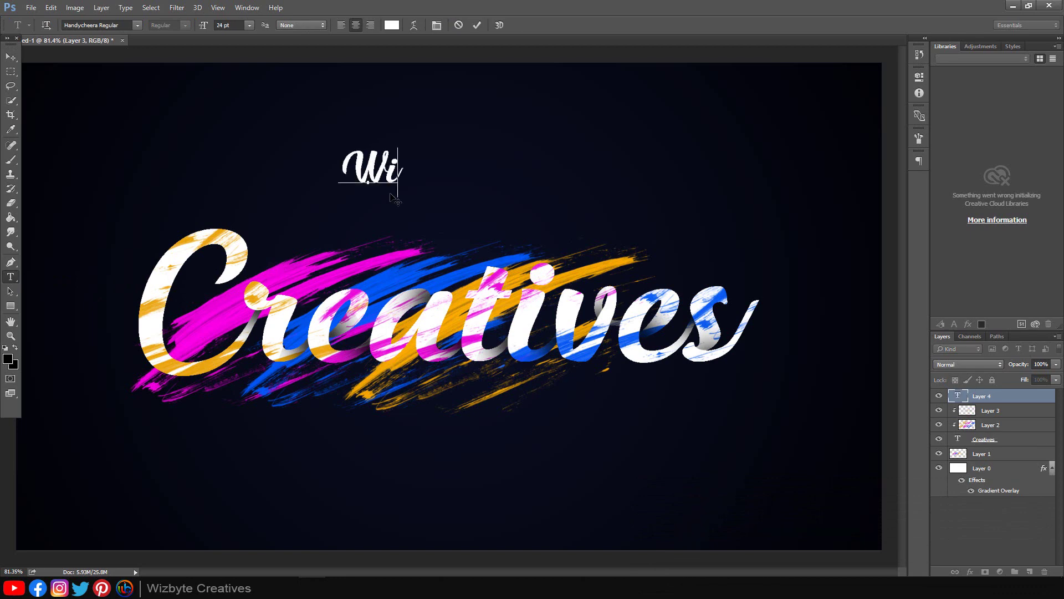
{"action": "type", "text": "zbyte"}
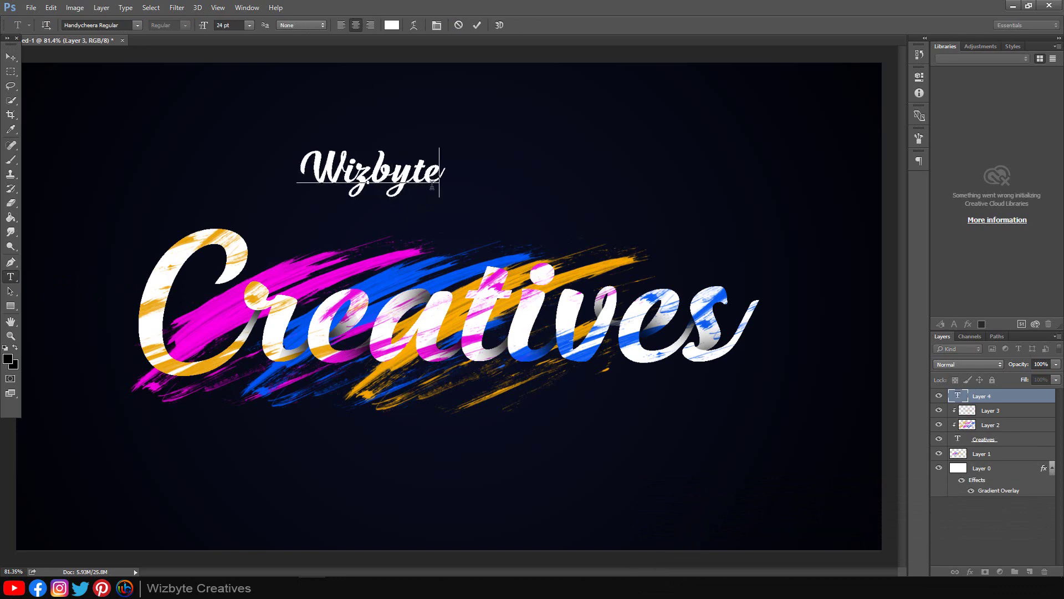
{"action": "left_click", "coordinate": [7, 60]}
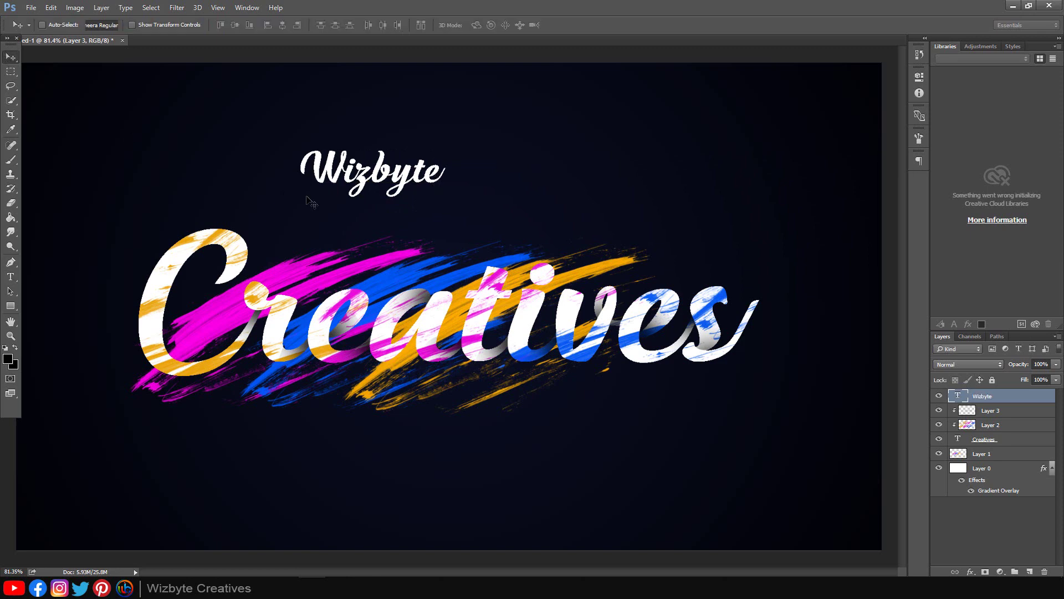
Step: Scale the Wizbyte text to about 110% width and 106% height and place it beside the C, just above the "rea" letters
{"action": "key", "text": "ctrl+t"}
{"action": "left_click_drag", "start_coordinate": [371, 172], "coordinate": [340, 267]}
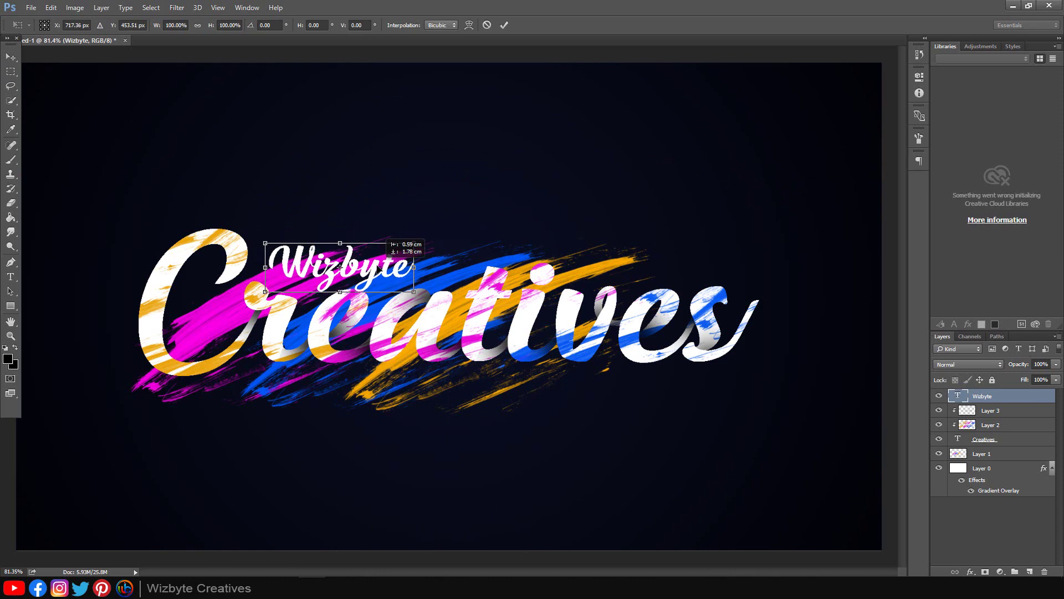
{"action": "left_click_drag", "start_coordinate": [414, 243], "coordinate": [436, 239]}
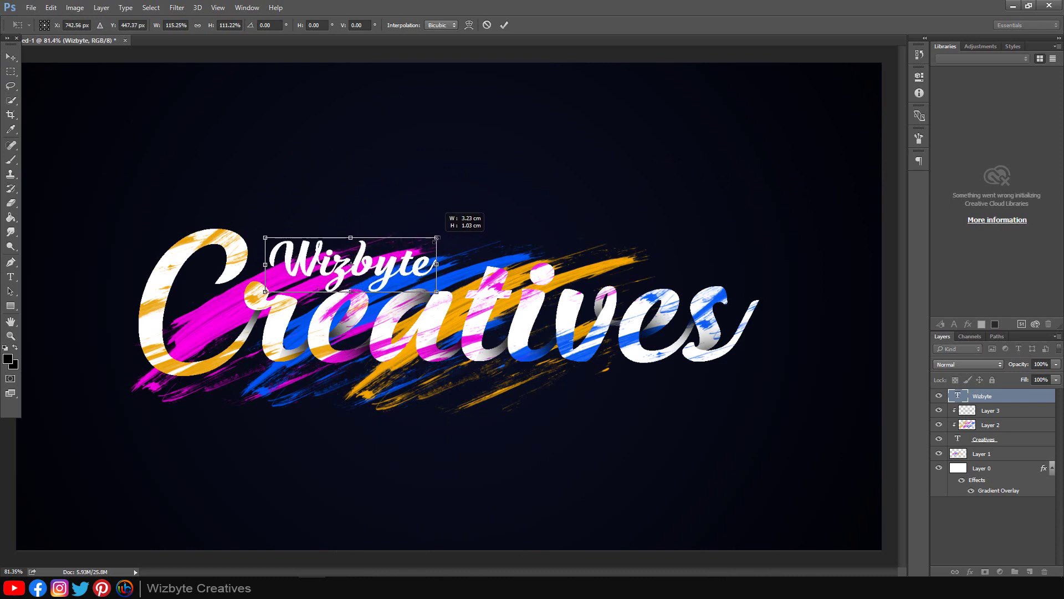
{"action": "left_click_drag", "start_coordinate": [409, 273], "coordinate": [402, 271]}
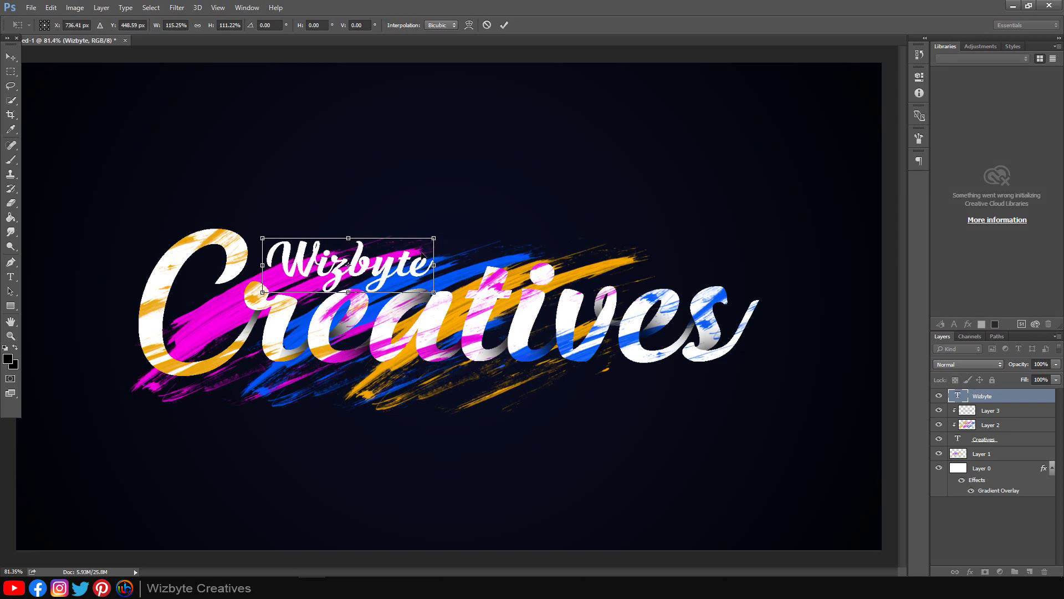
{"action": "left_click_drag", "start_coordinate": [435, 237], "coordinate": [426, 240]}
{"action": "left_click_drag", "start_coordinate": [345, 266], "coordinate": [351, 260]}
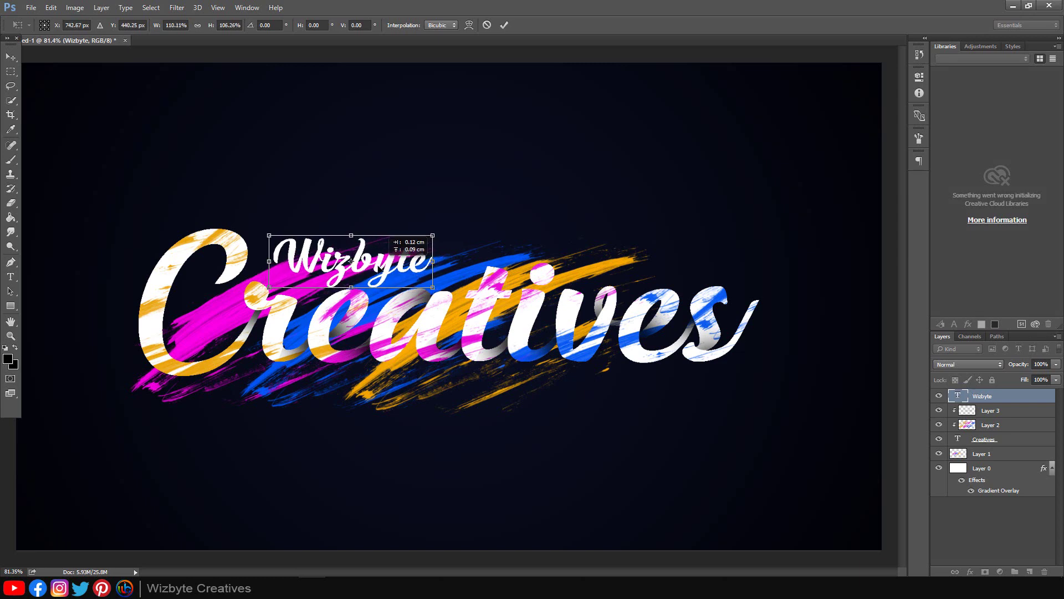
{"action": "left_click", "coordinate": [505, 25]}
Step: Select Layer 1, the paint-stroke layer beneath the Creatives text
{"action": "scroll", "coordinate": [724, 455], "scroll_direction": "down", "scroll_amount": 3}
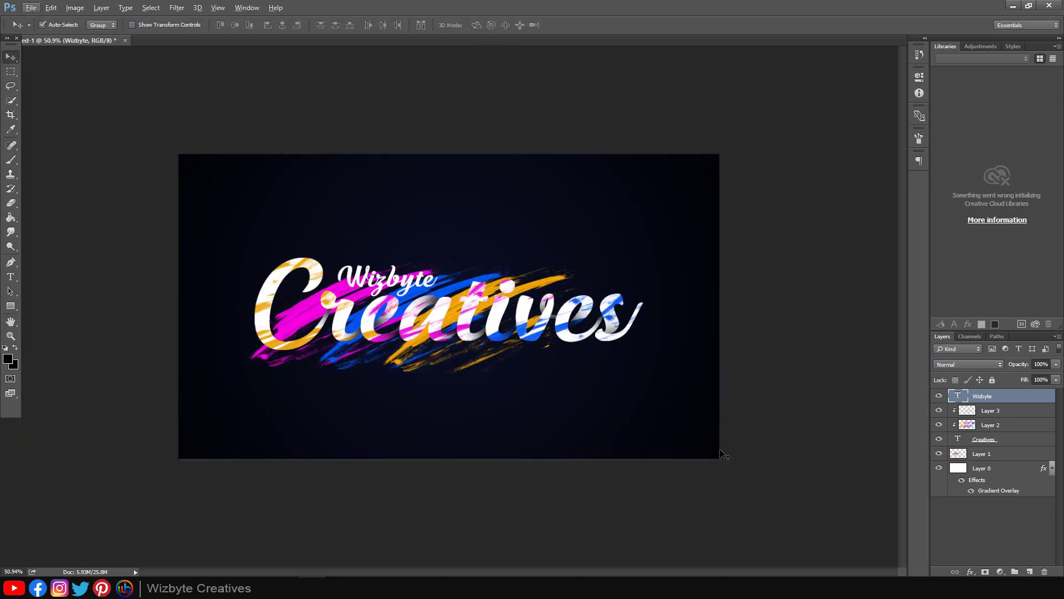
{"action": "scroll", "coordinate": [723, 455], "scroll_direction": "up", "scroll_amount": 3}
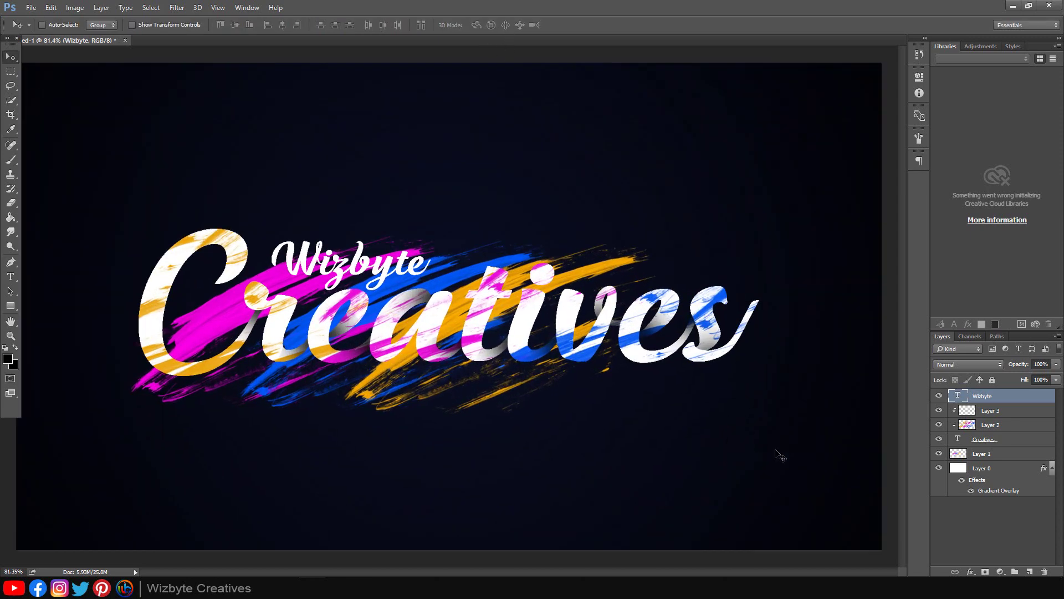
{"action": "left_click", "coordinate": [983, 454]}
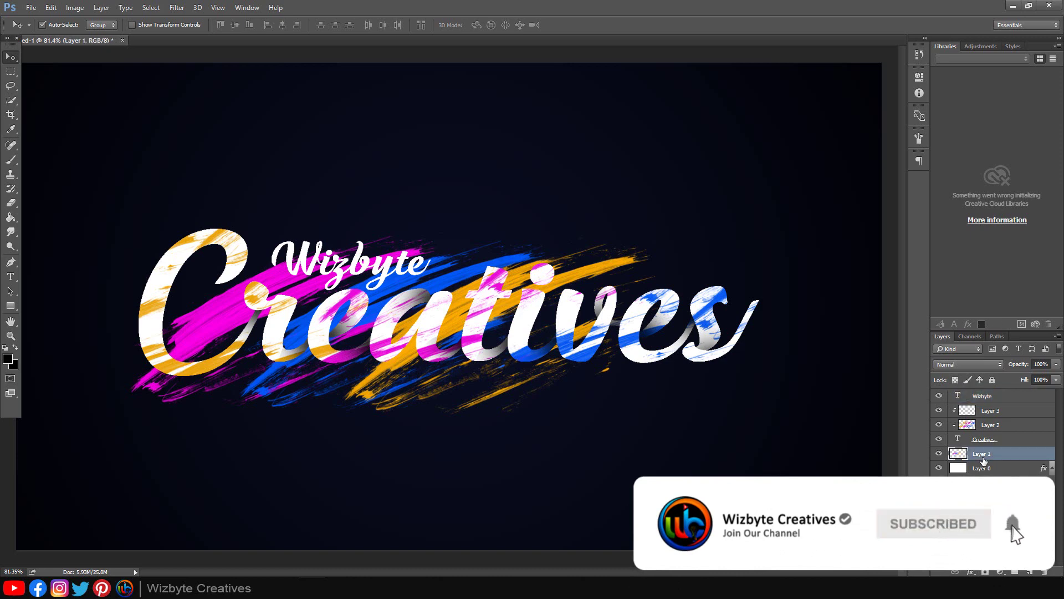